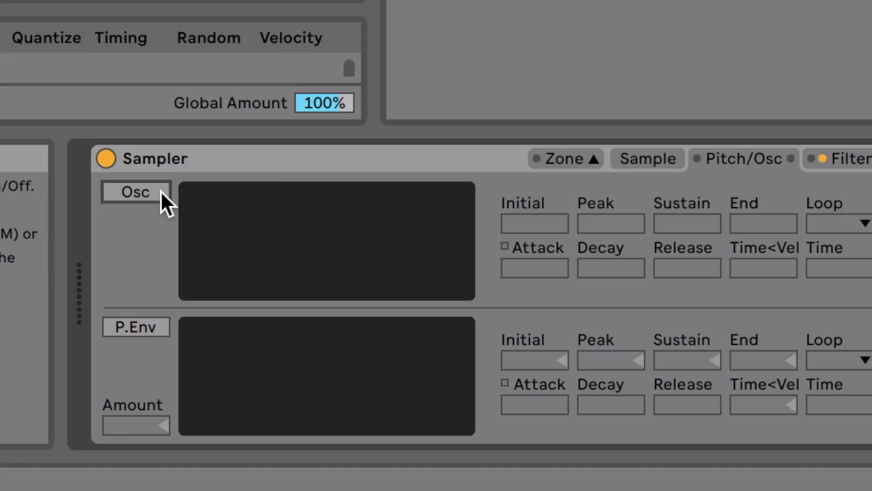
Show the Sampler's Pitch/Osc, then Modulation settings, with LFO 3 on at 1.00 Hz in stereo
click(160, 191)
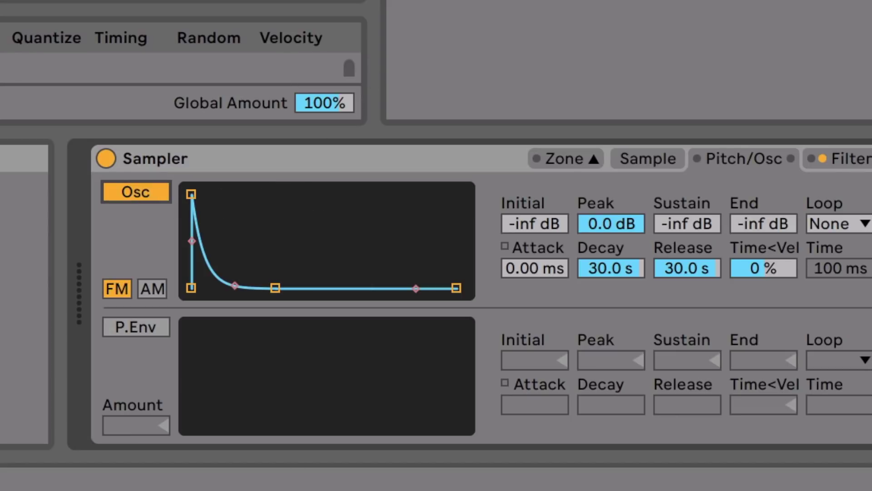
click(444, 230)
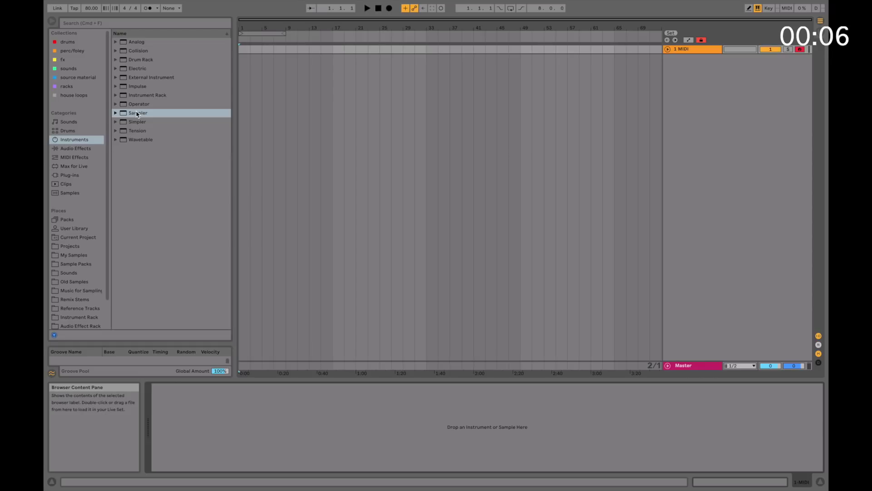
Load a Sampler onto the MIDI track and drop $AD 4.wav from Samples into it
double_click(137, 114)
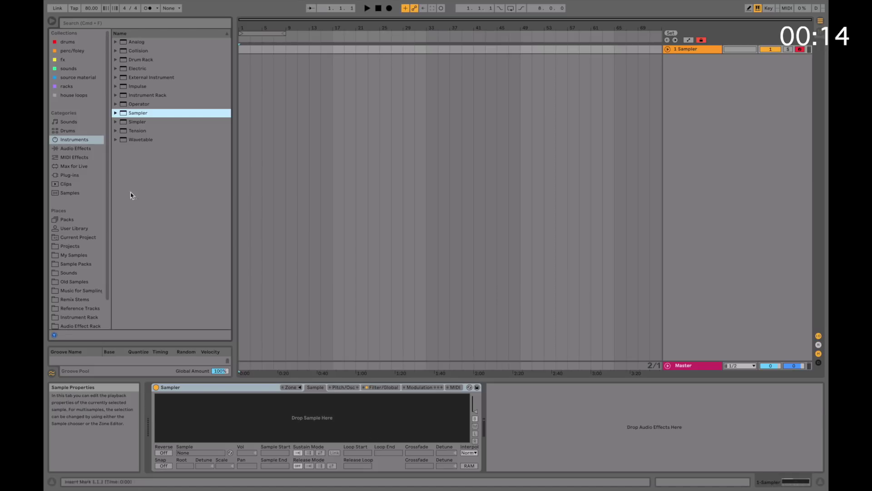
click(69, 193)
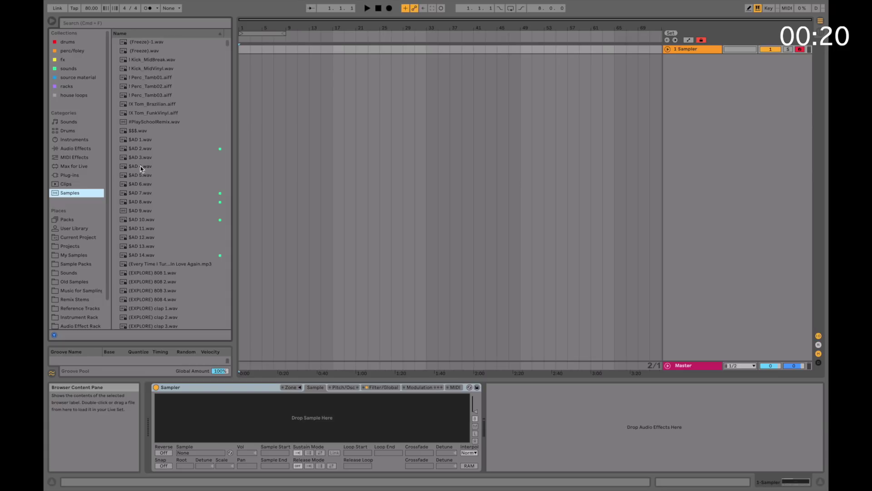
click(141, 167)
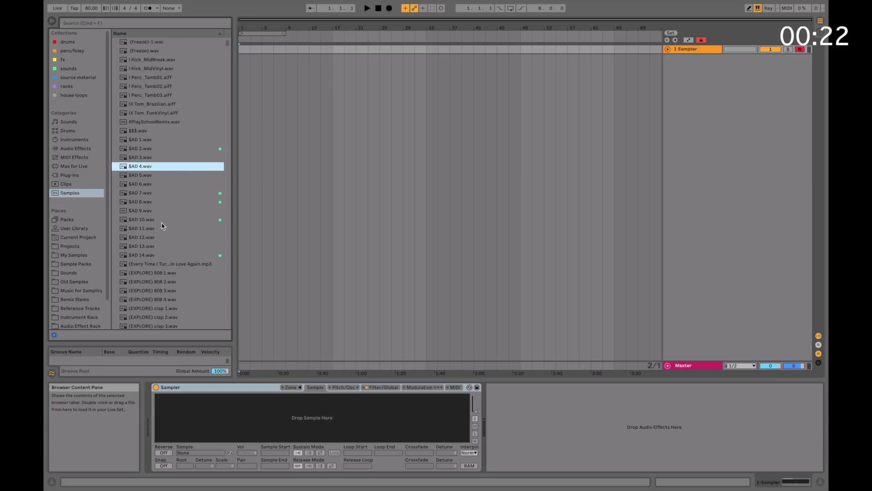
drag(205, 377, 205, 412)
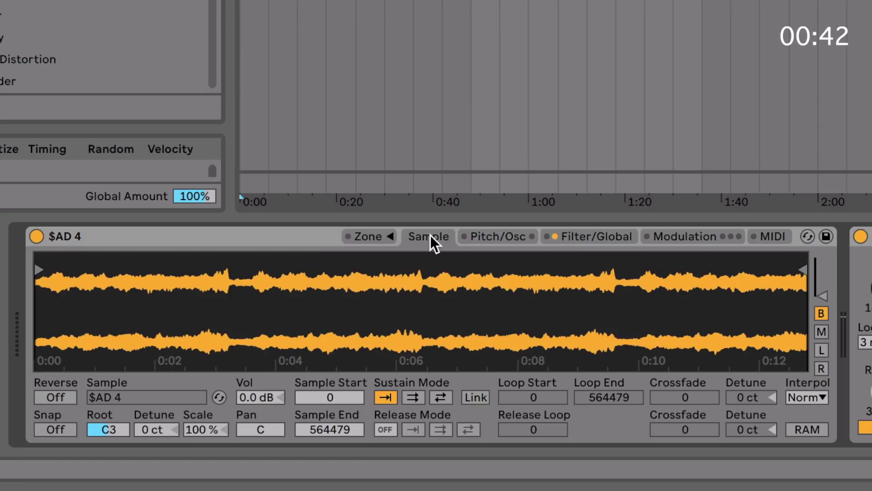
click(502, 239)
click(584, 239)
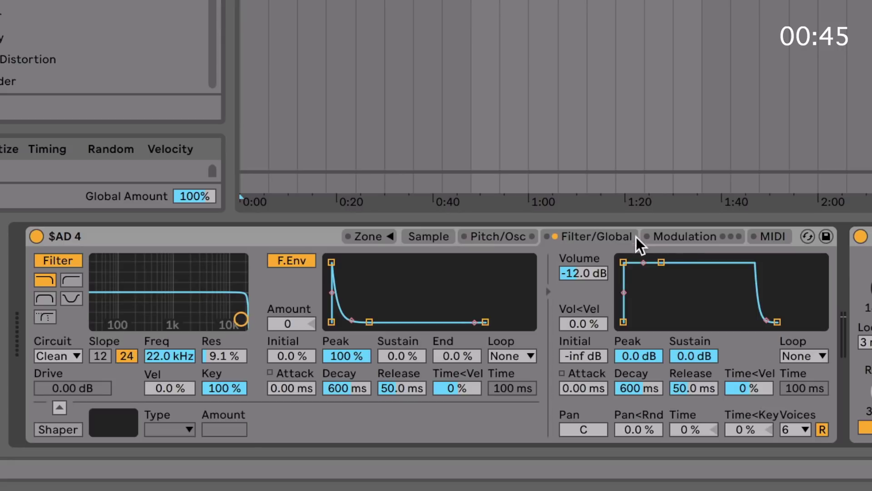
click(680, 240)
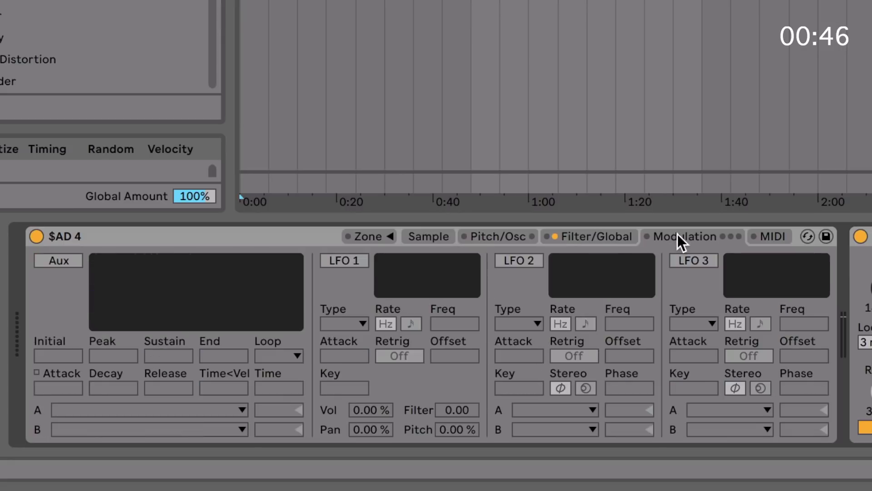
click(767, 242)
click(427, 237)
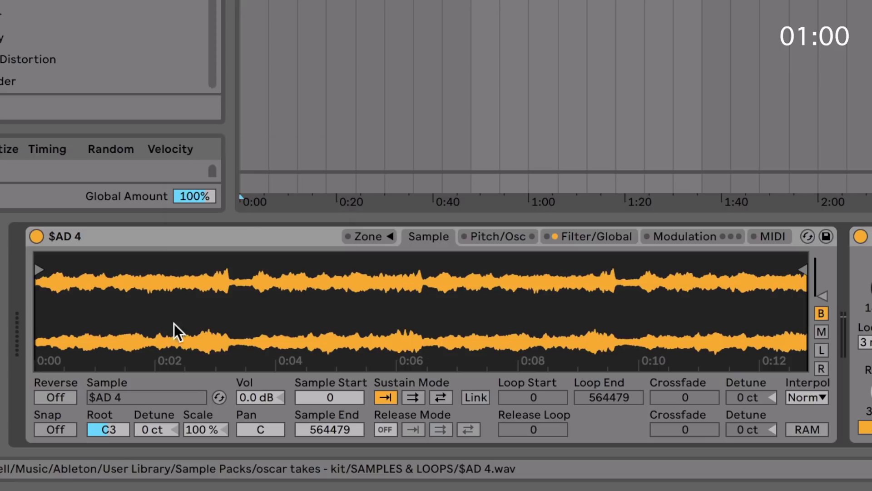
right_click(174, 330)
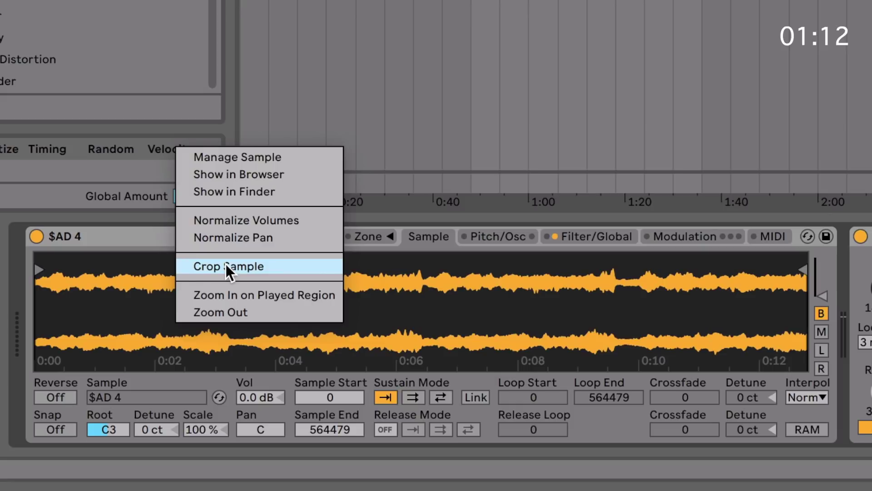
Trim the $AD 4 sample to its opening sliver, ending at 20566
click(222, 311)
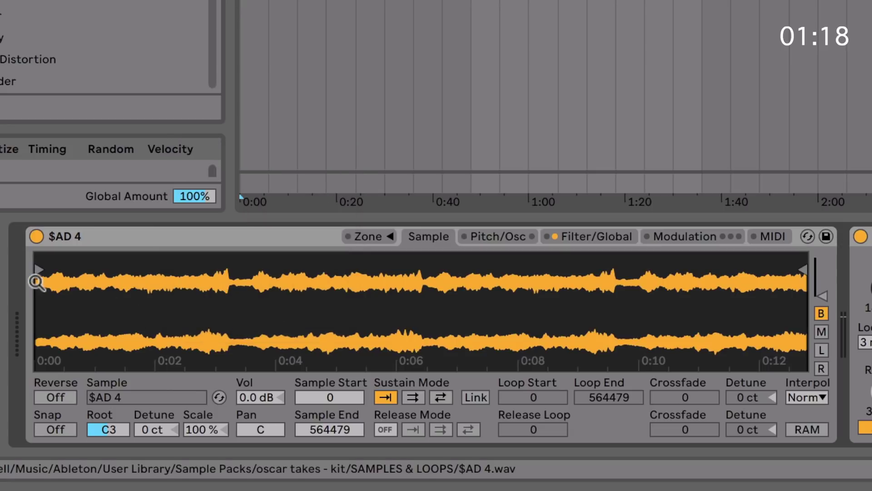
drag(41, 268, 393, 270)
drag(804, 270, 546, 270)
drag(335, 394, 334, 398)
mouse_move(318, 427)
mouse_down()
mouse_move(318, 409)
mouse_move(320, 445)
mouse_up()
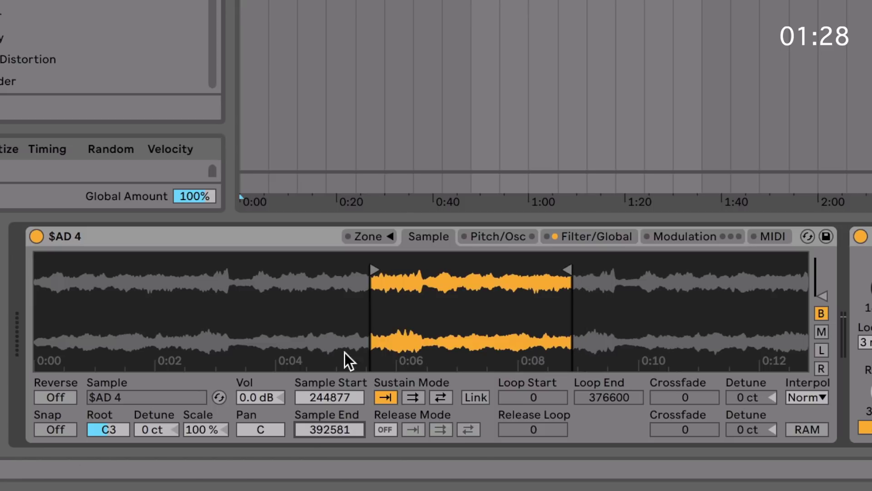
drag(329, 397, 328, 440)
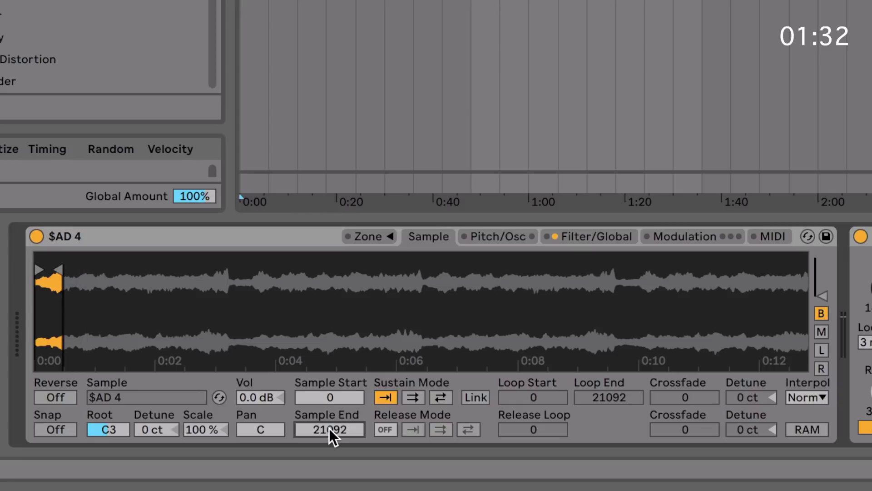
Turn on Reverse playback and Snap, then zoom the waveform view
click(69, 393)
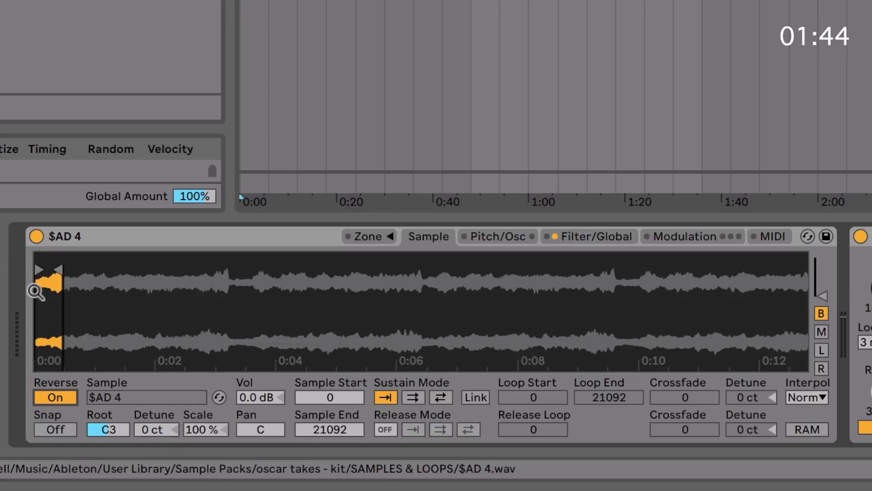
click(69, 429)
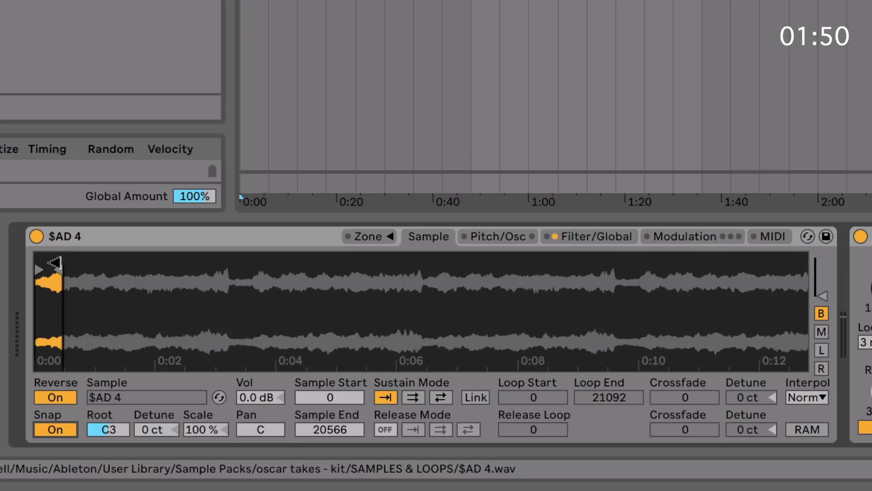
scroll(59, 298, up, 10)
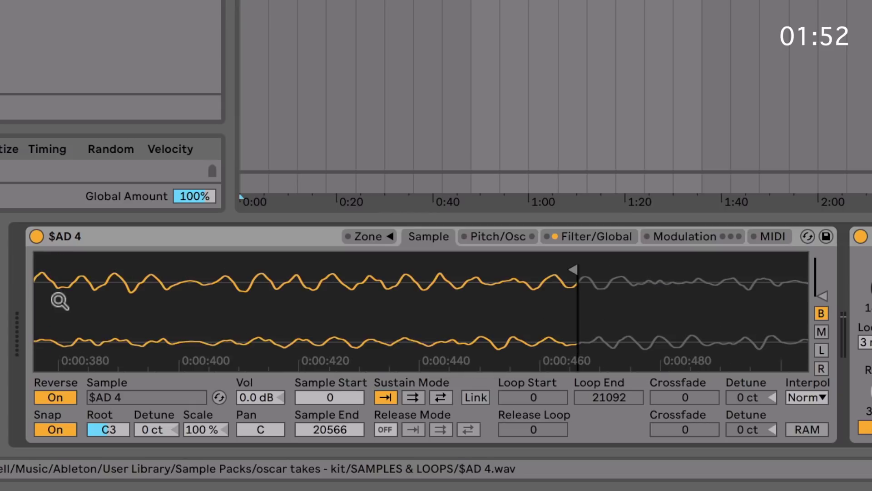
scroll(571, 292, up, 5)
scroll(573, 298, up, 5)
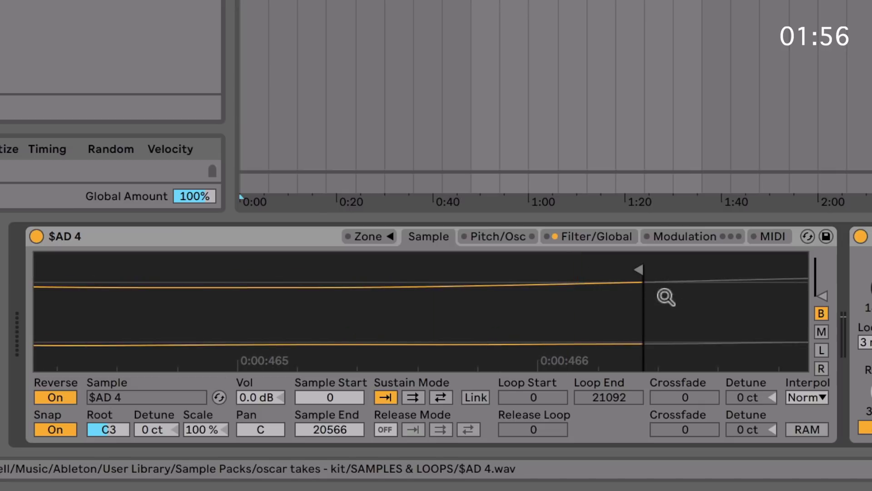
scroll(666, 298, down, 15)
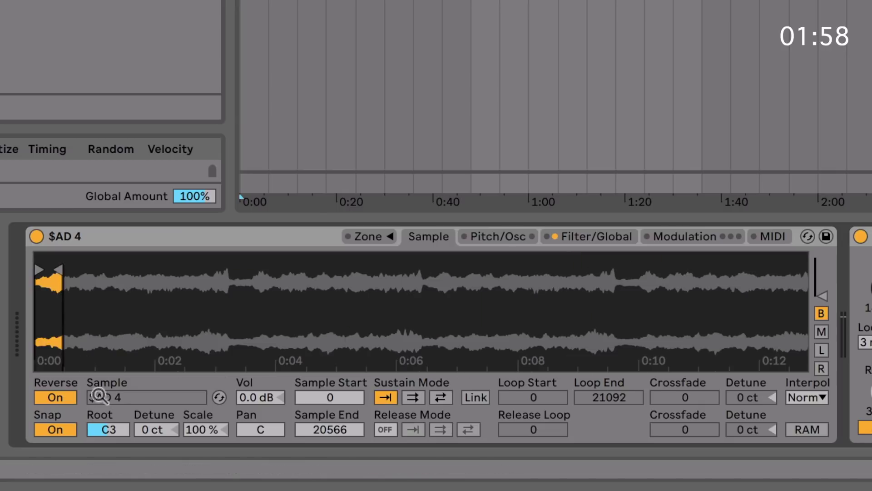
Open the sample Hot-Swap browser and set the root note to C3
click(220, 397)
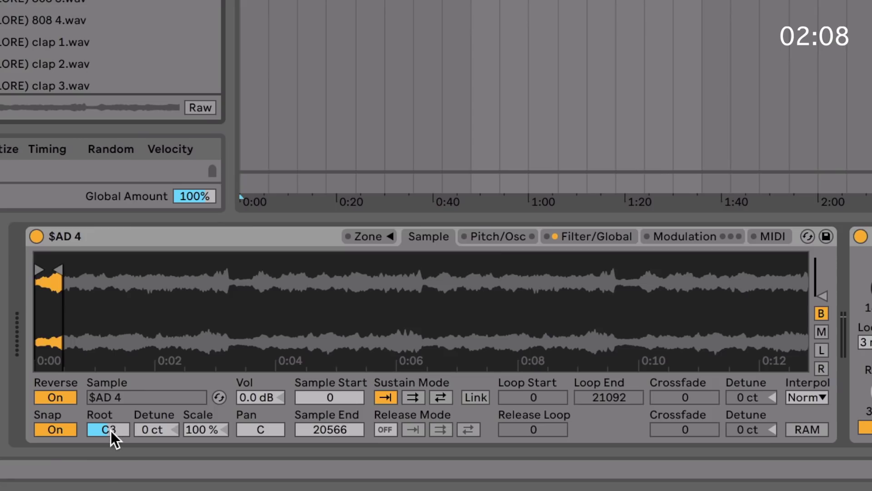
click(98, 430)
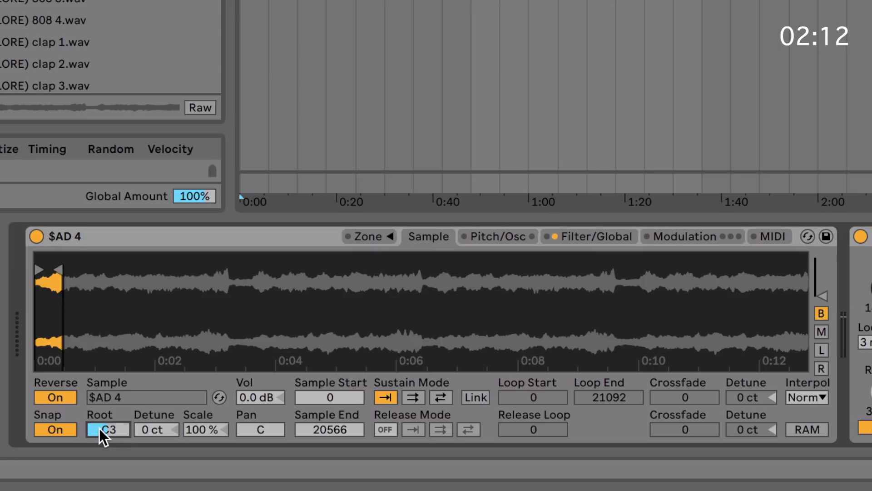
key(Up)
key(Up)
text(c3)
key(Return)
Adjust the sample's Detune and drag its Scale amount upward
mouse_move(157, 429)
mouse_down()
mouse_move(157, 414)
mouse_move(157, 432)
mouse_up()
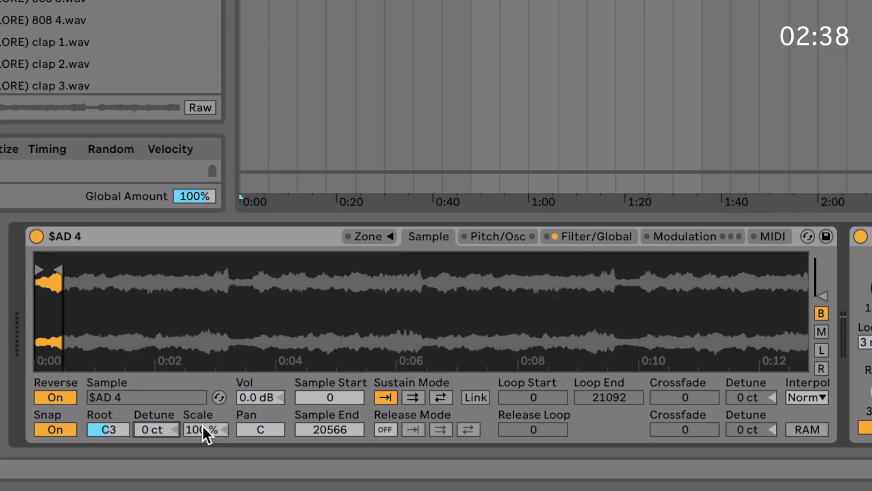
click(203, 426)
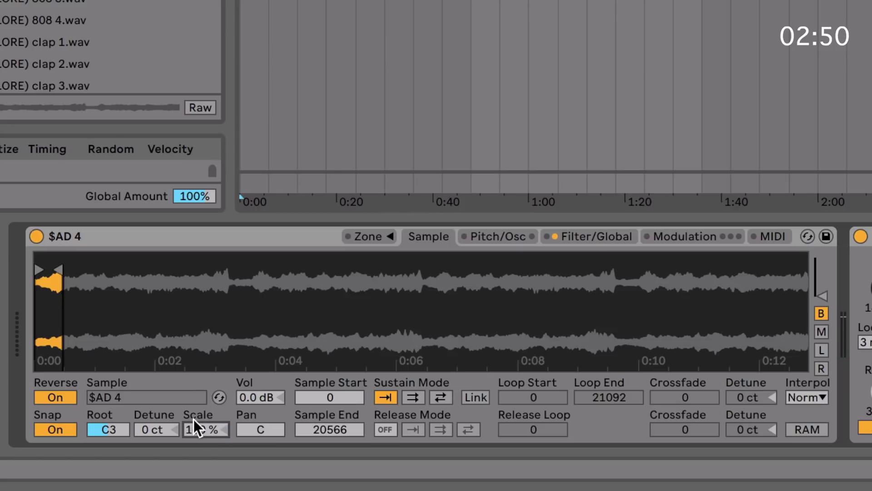
drag(195, 422, 195, 395)
Add a ping-pong sustain loop ending at 12311 and turn reverse playback off
click(410, 397)
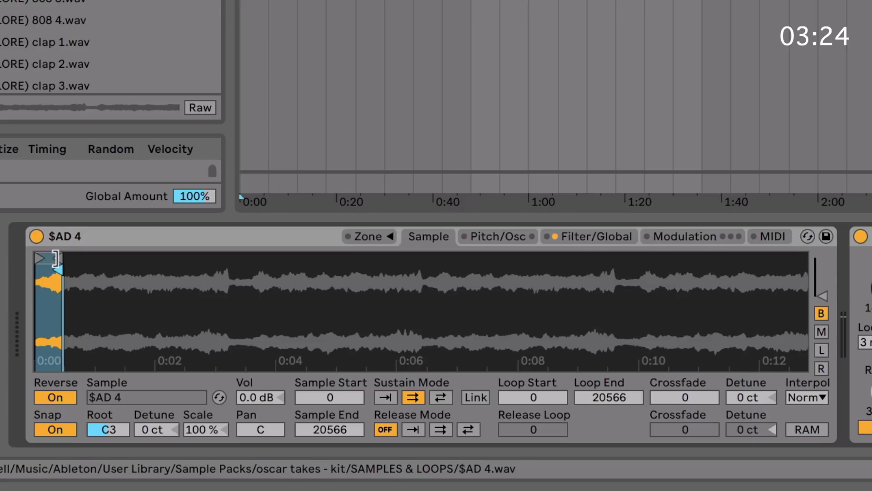
drag(57, 257, 46, 257)
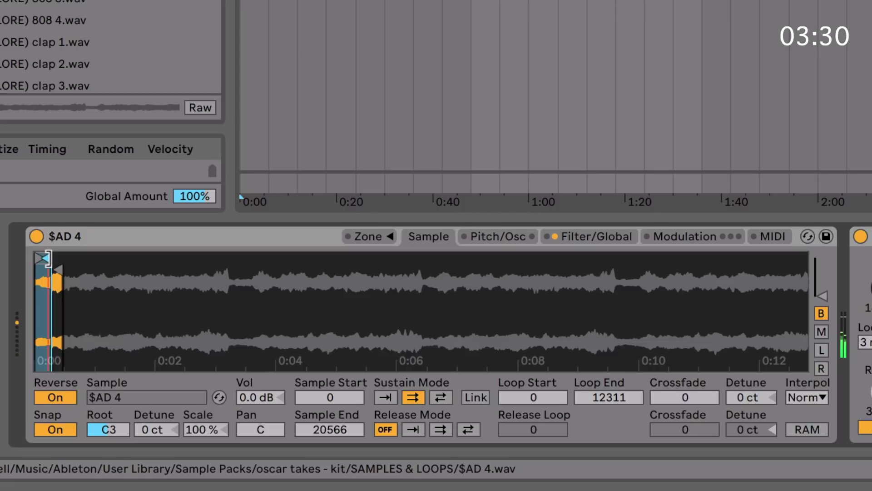
click(58, 396)
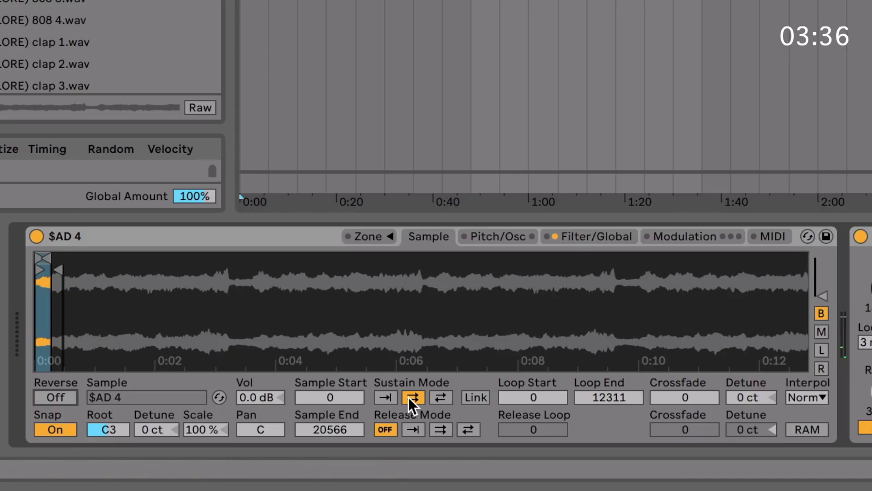
click(437, 397)
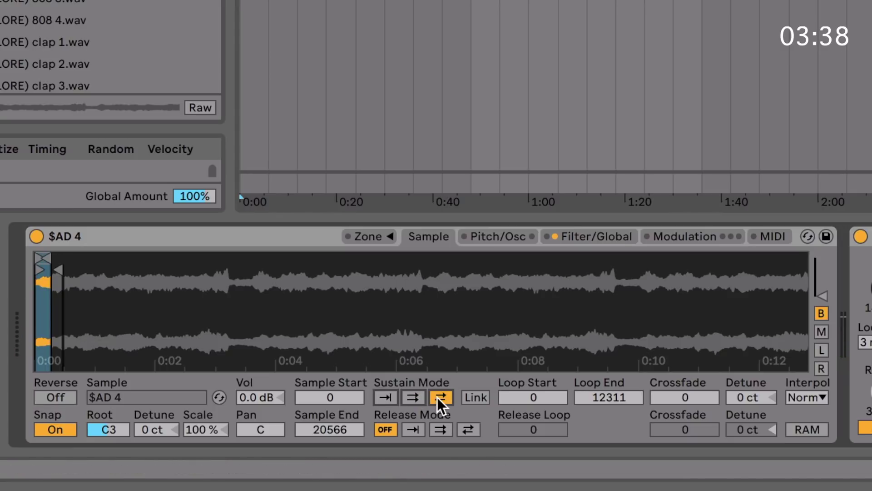
scroll(35, 331, up, 5)
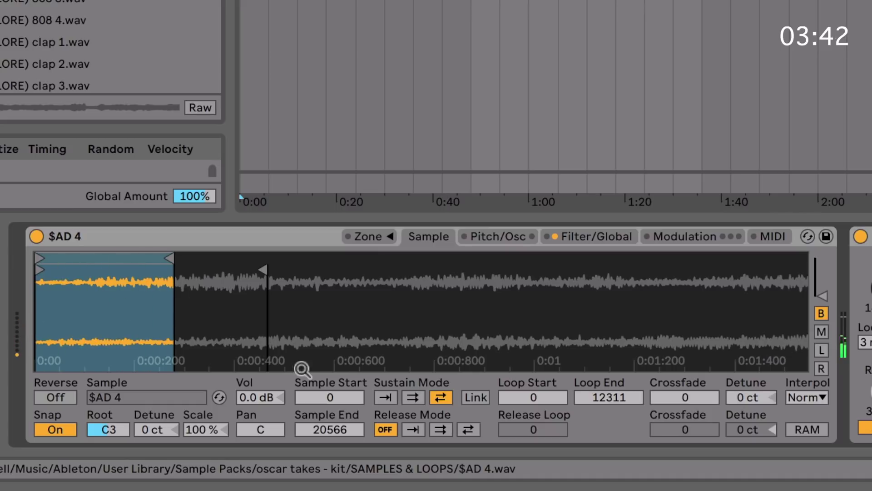
Make the release portion loop and move the Sample Start to 12310
click(476, 397)
mouse_move(39, 271)
mouse_down()
mouse_move(119, 273)
mouse_move(39, 270)
mouse_up()
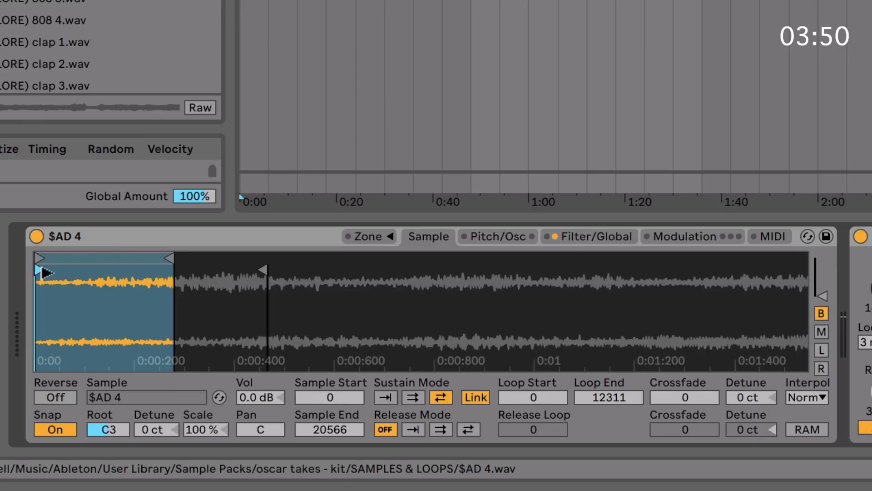
click(475, 397)
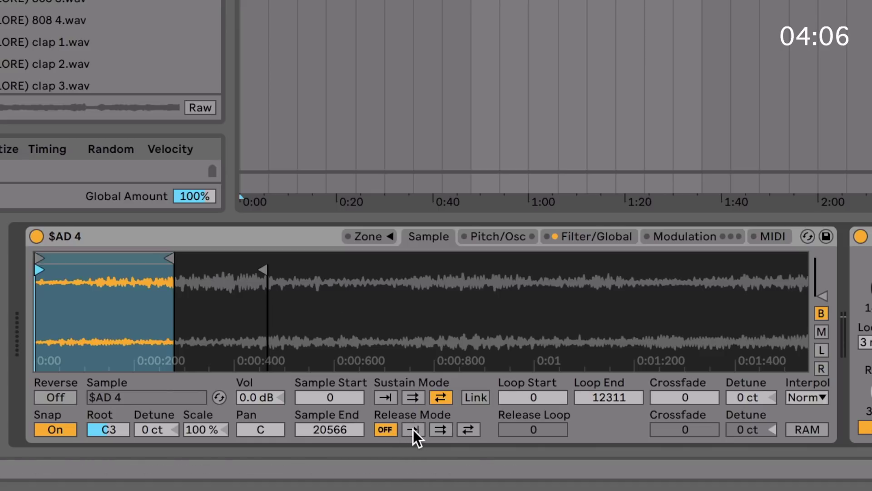
click(439, 430)
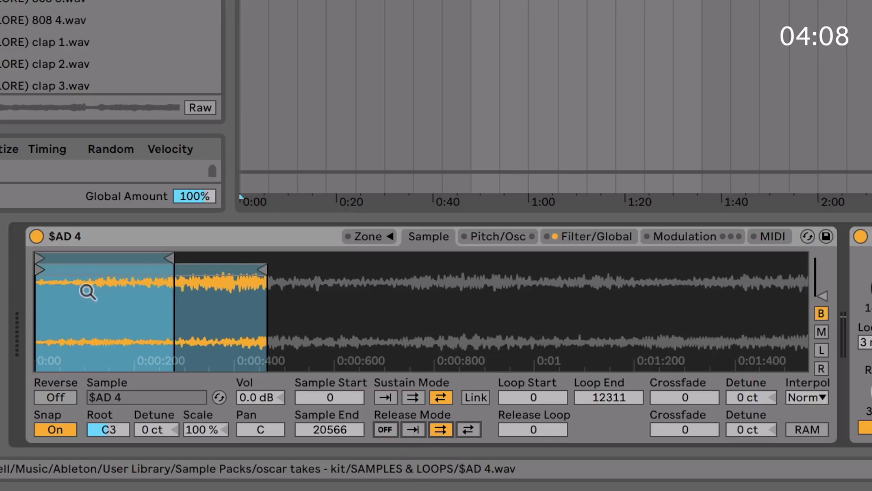
drag(43, 269, 184, 295)
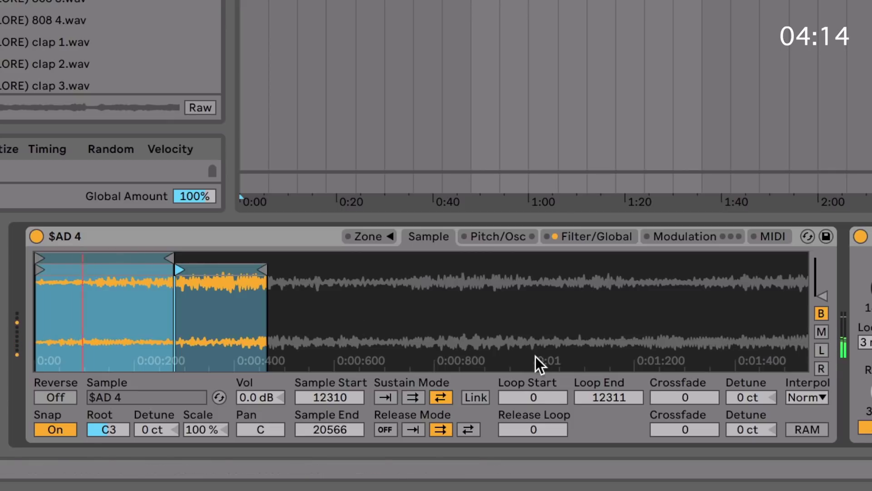
Lengthen the amp envelope release to about 1.49 s in Filter/Global settings
click(600, 233)
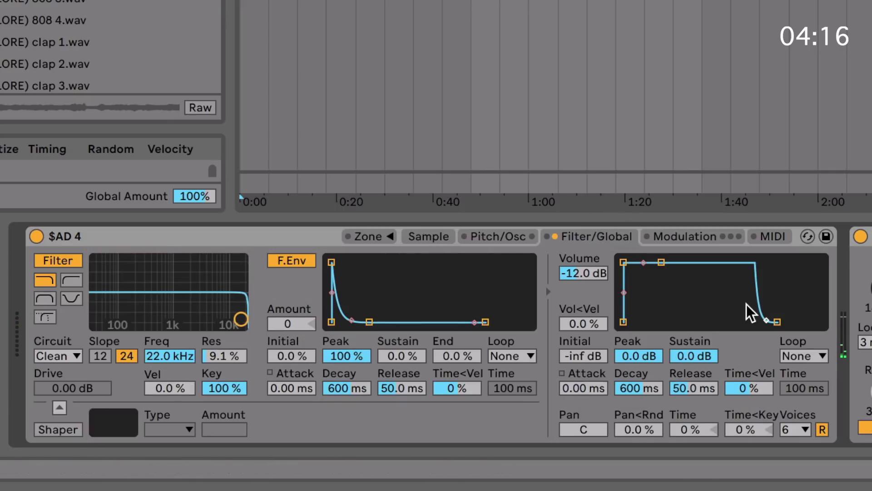
drag(709, 390, 597, 336)
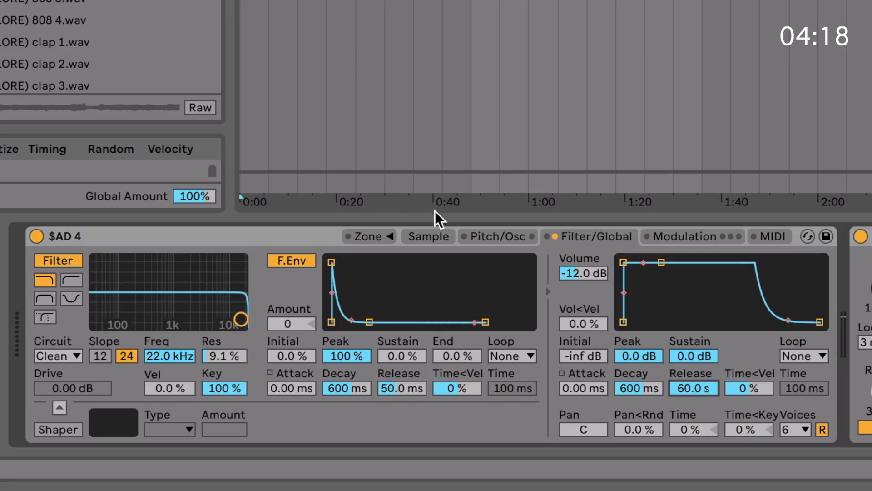
mouse_move(701, 390)
mouse_down()
mouse_move(702, 436)
mouse_move(695, 377)
mouse_up()
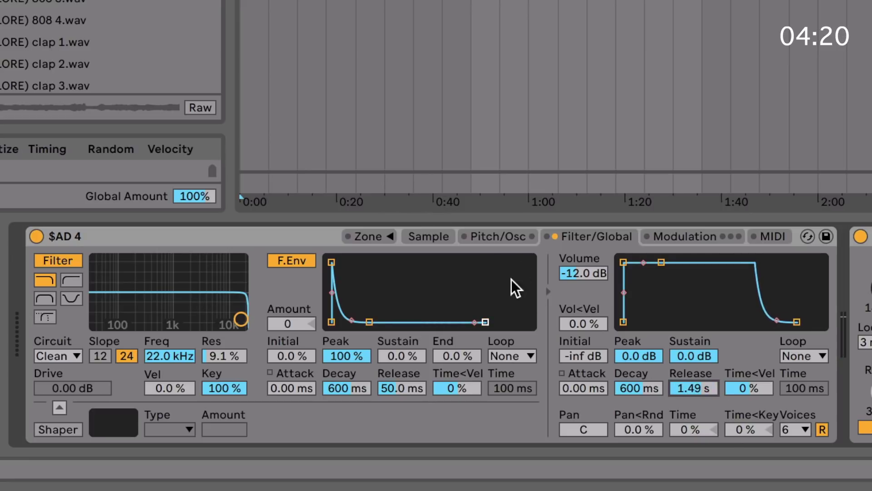
Turn the release loop off, and try a +10 ct detune before resetting it to 0
click(425, 233)
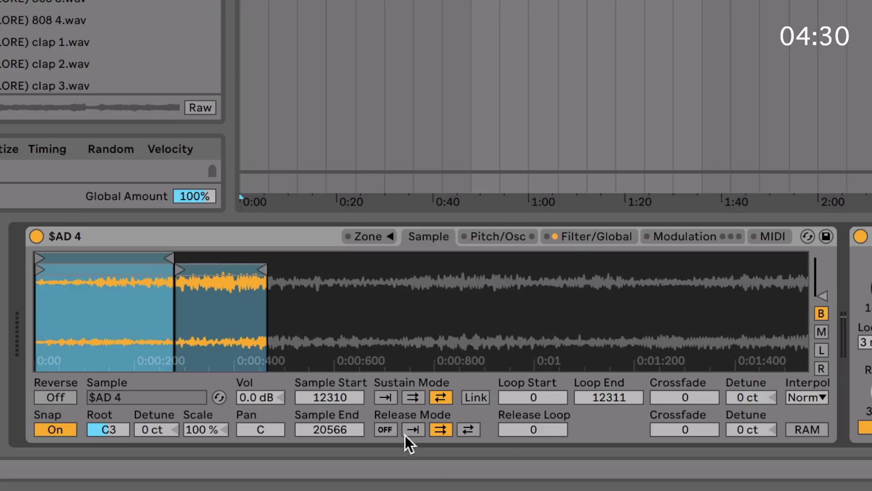
click(385, 429)
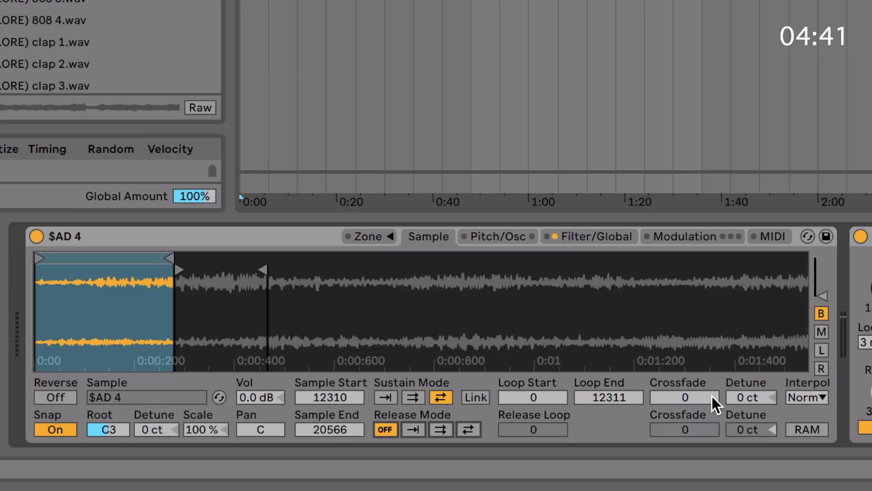
click(712, 397)
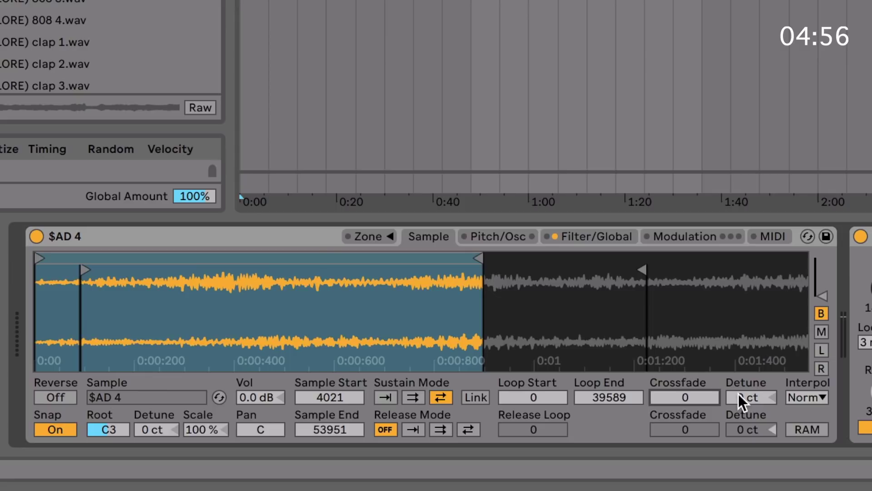
mouse_move(738, 393)
mouse_down()
mouse_move(739, 385)
mouse_move(739, 394)
mouse_up()
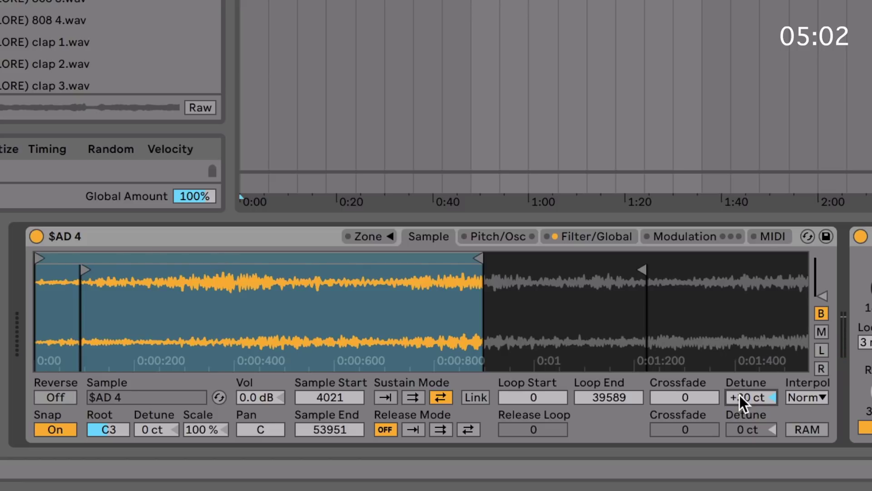
key(Delete)
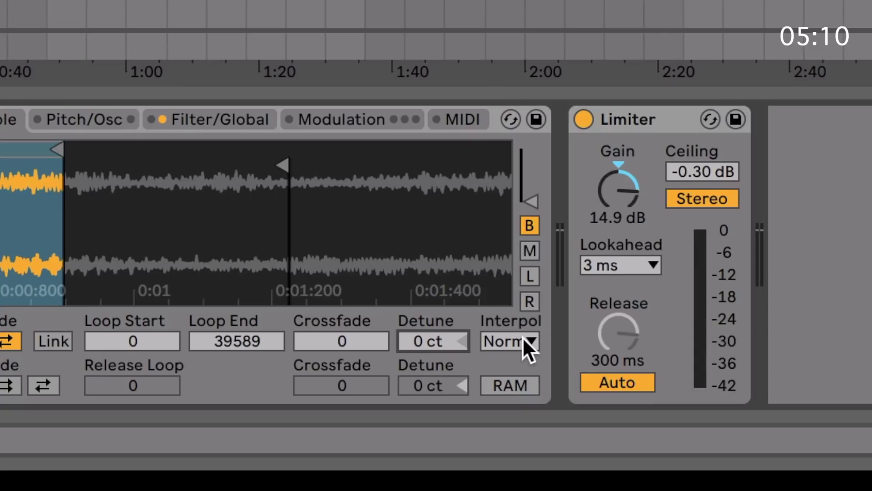
click(815, 396)
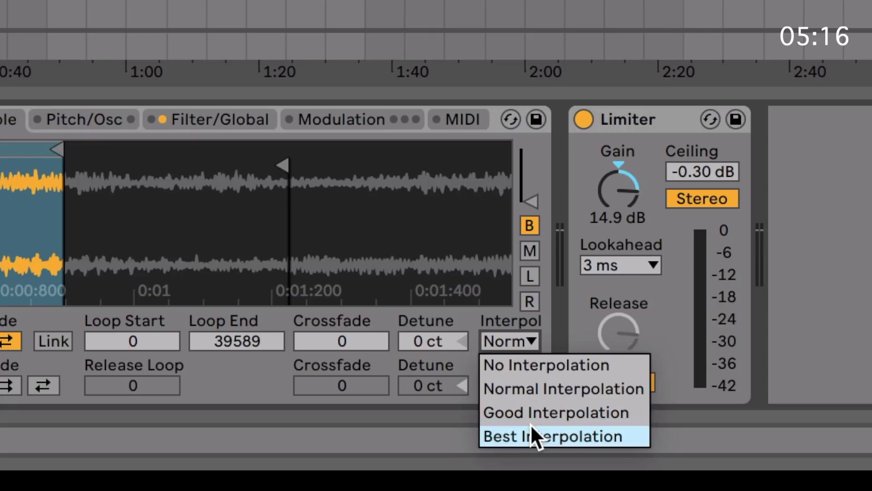
click(520, 342)
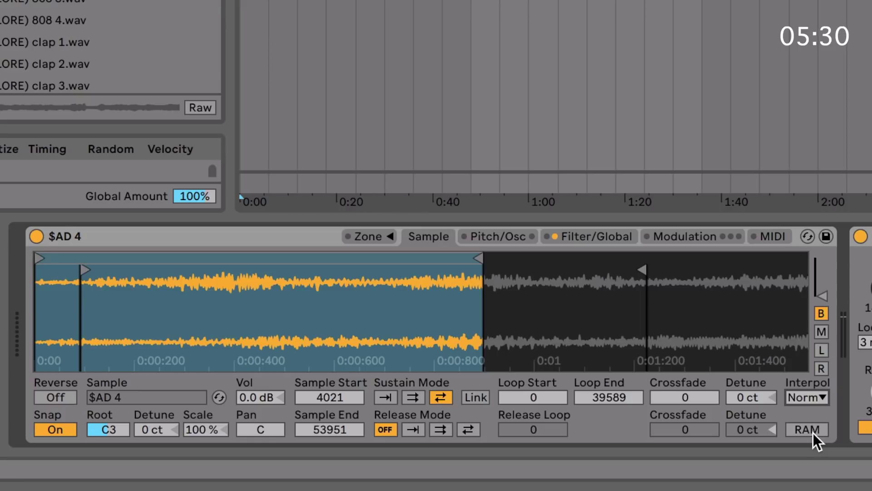
mouse_move(821, 294)
mouse_down()
mouse_move(821, 270)
mouse_move(820, 304)
mouse_up()
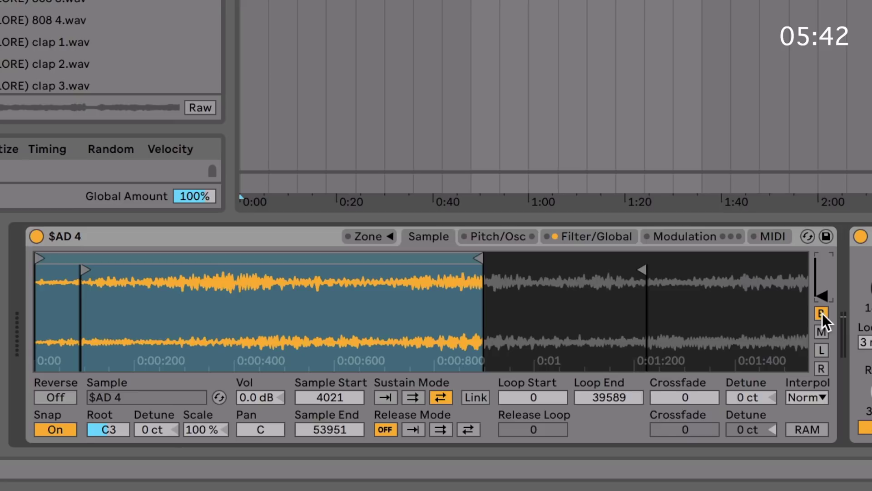
click(821, 331)
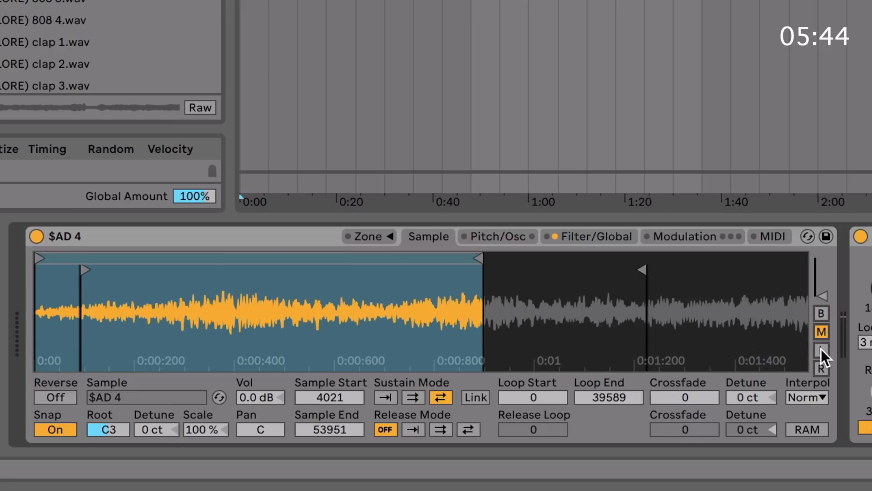
click(821, 350)
click(821, 371)
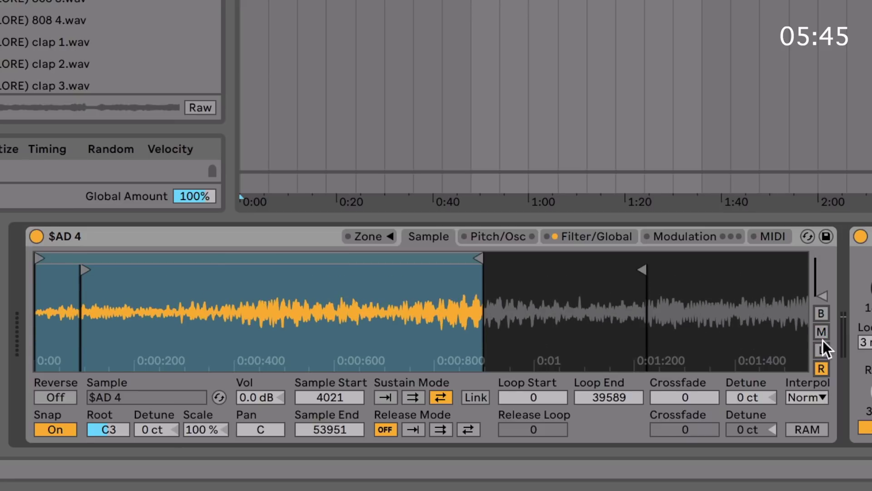
click(825, 312)
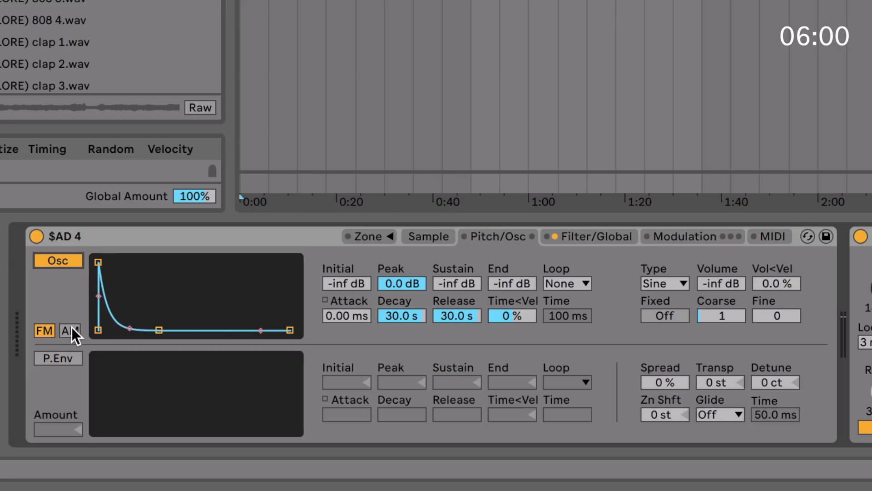
Switch the oscillator envelope view to its slope values and select the release slope
click(341, 295)
click(324, 299)
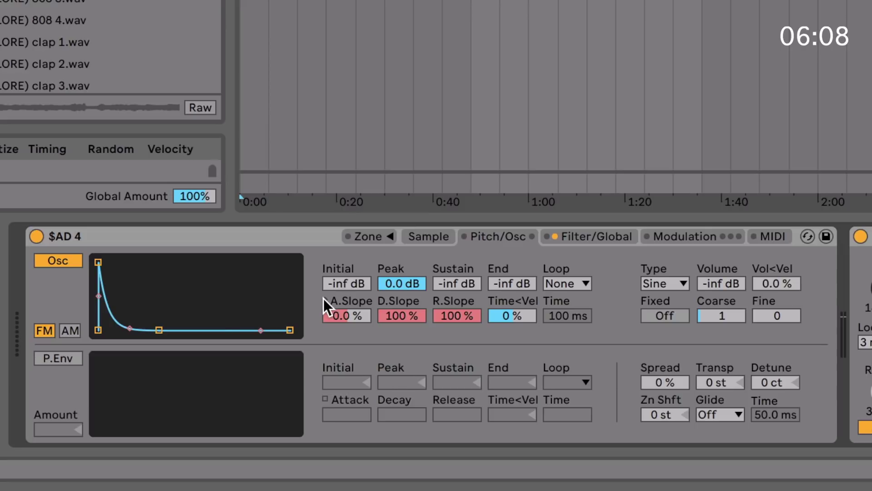
click(323, 299)
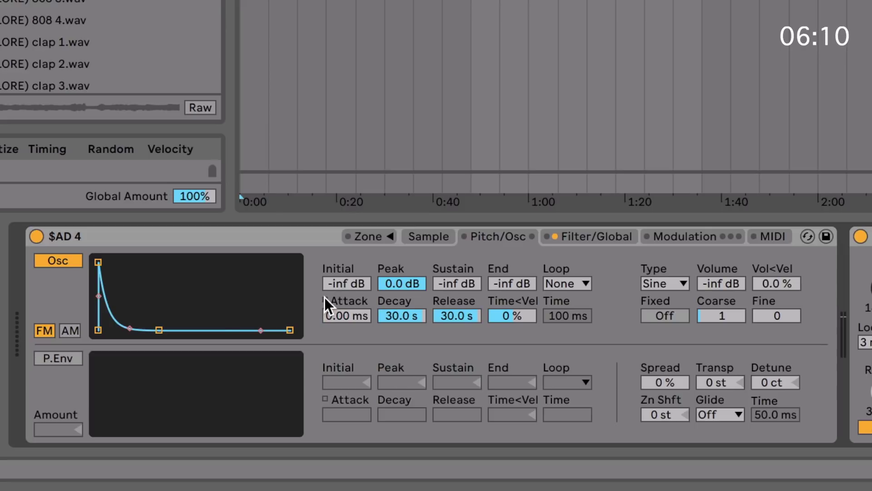
click(260, 329)
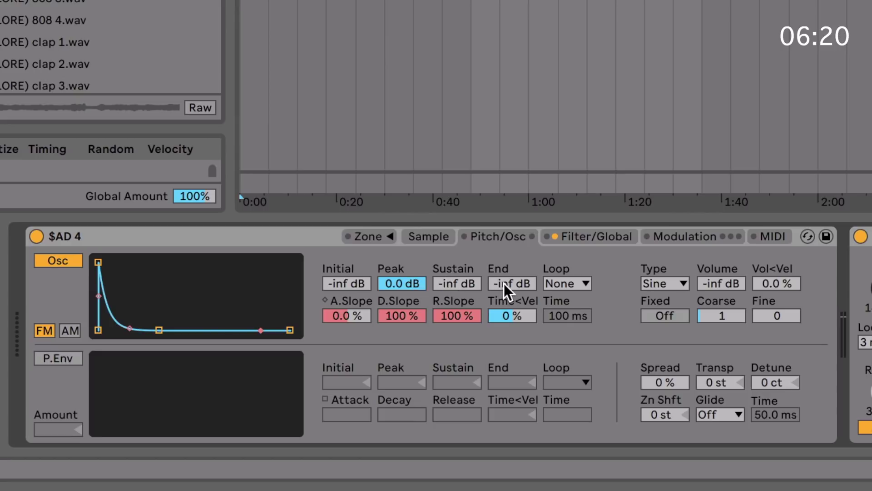
Check the envelope loop mode options, leaving Loop on None
click(560, 278)
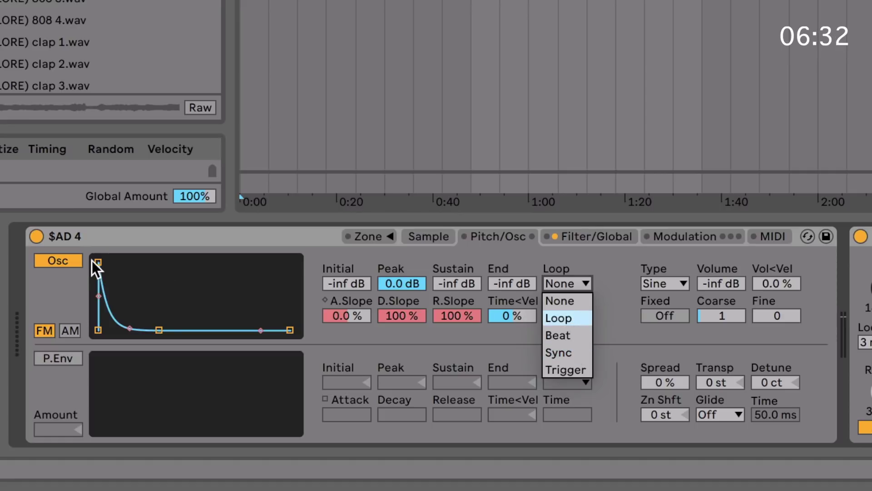
click(104, 268)
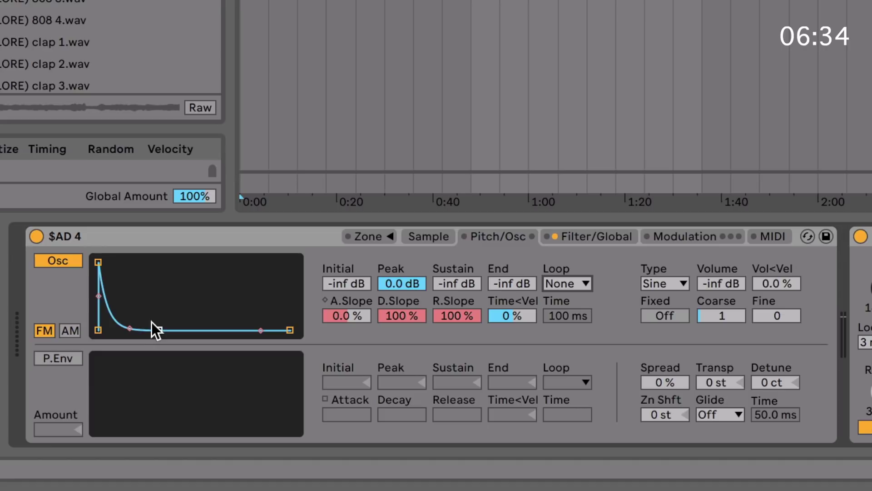
click(559, 284)
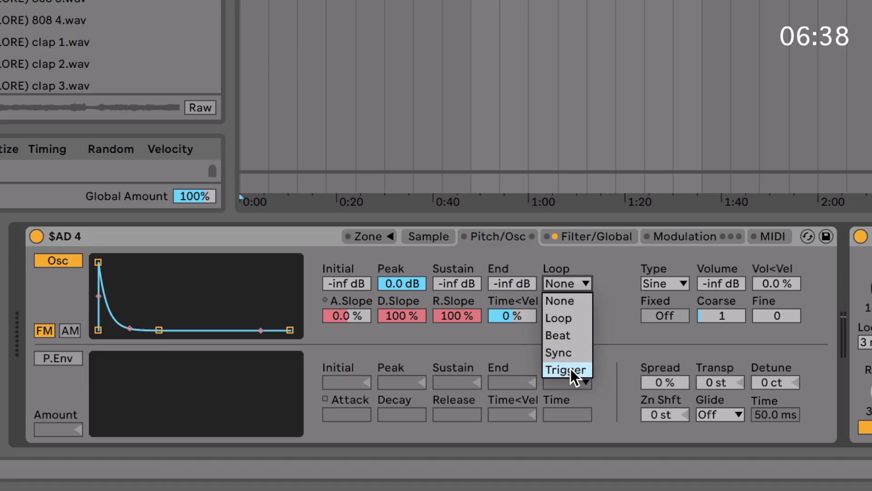
click(598, 324)
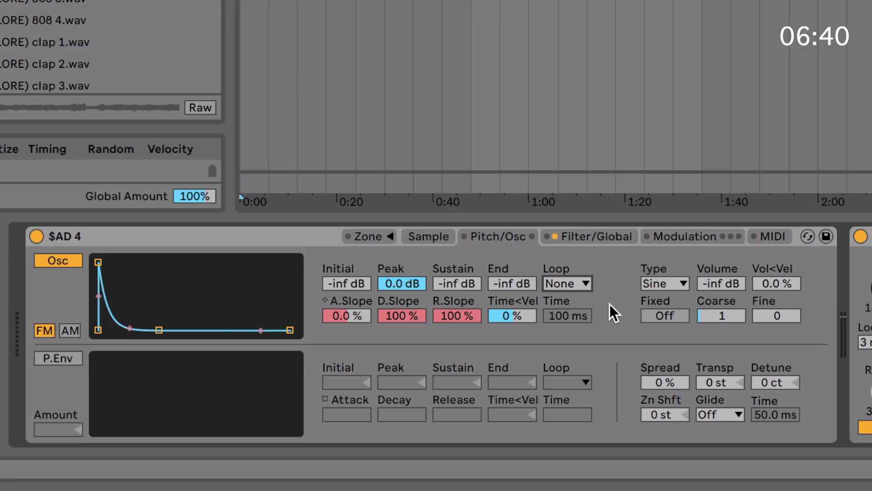
Keep the Sine waveform and raise the oscillator volume to -7.8 dB
click(669, 278)
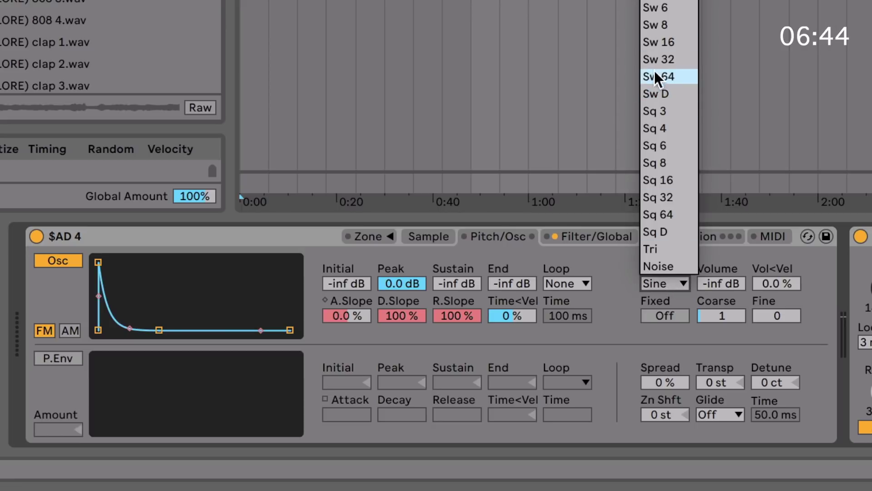
click(743, 259)
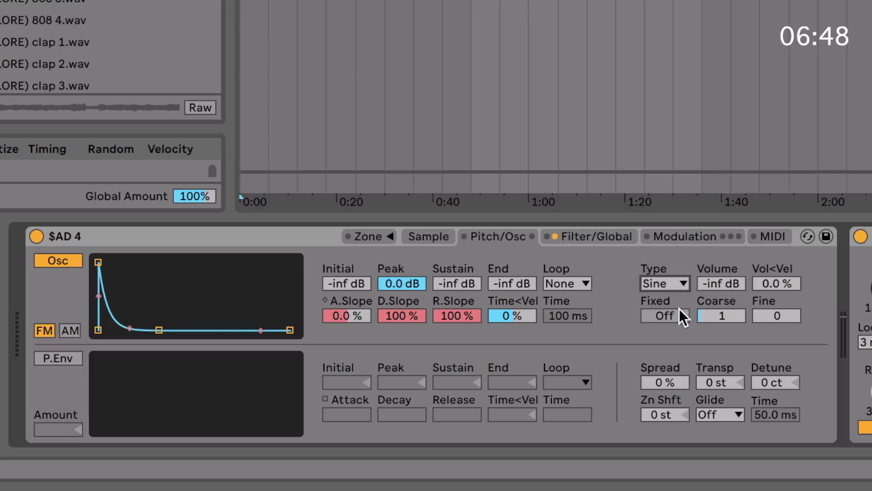
click(671, 319)
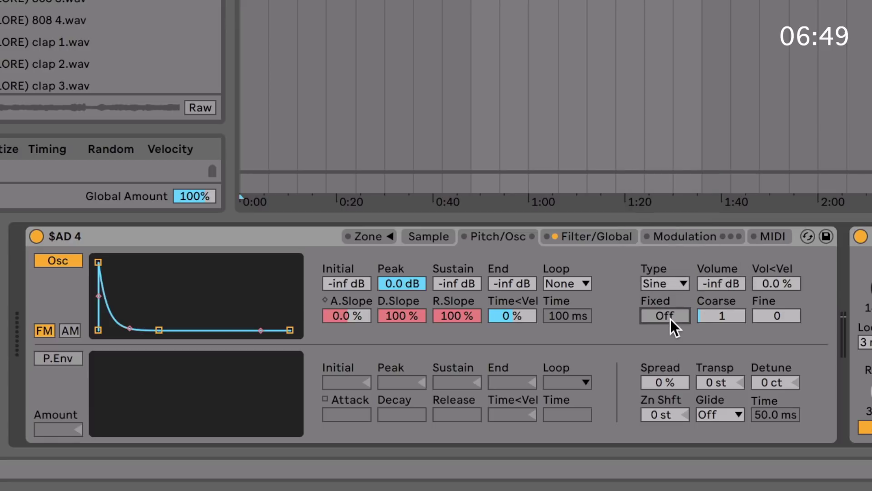
click(707, 286)
drag(707, 286, 707, 254)
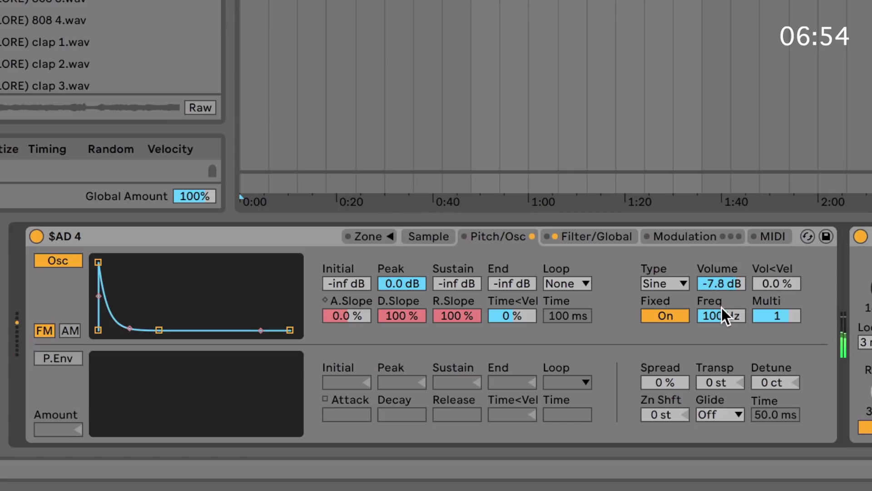
Turn Fixed frequency off and set the oscillator coarse ratio to 0.125
click(682, 309)
drag(722, 315, 748, 298)
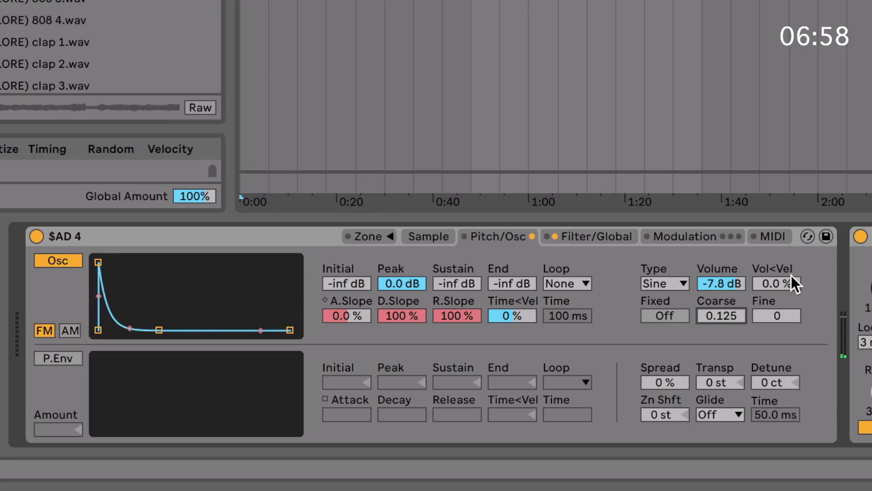
mouse_move(791, 275)
mouse_down()
mouse_move(791, 238)
mouse_move(791, 276)
mouse_up()
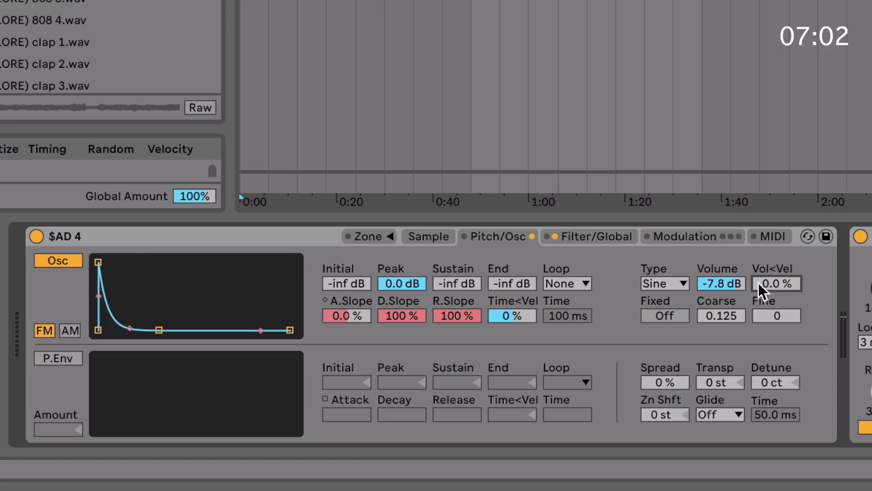
Enable the pitch envelope at +48 st and switch the modulation oscillator off
click(53, 357)
drag(58, 429, 58, 390)
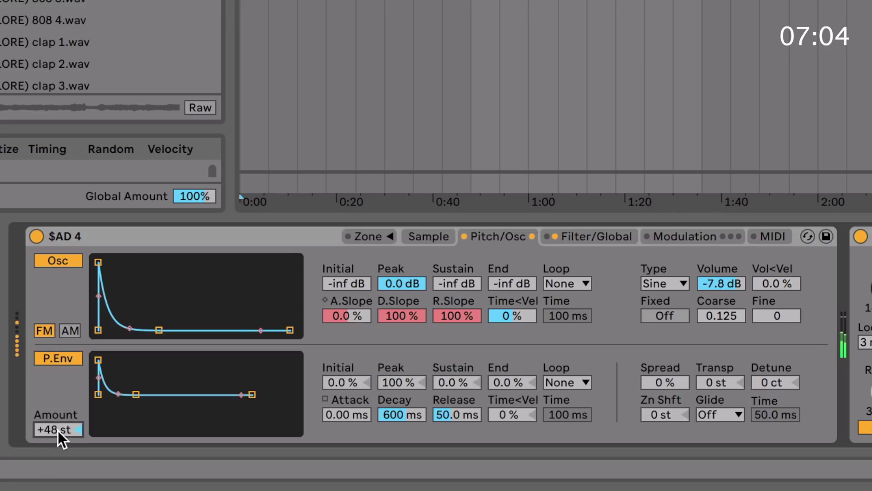
click(97, 360)
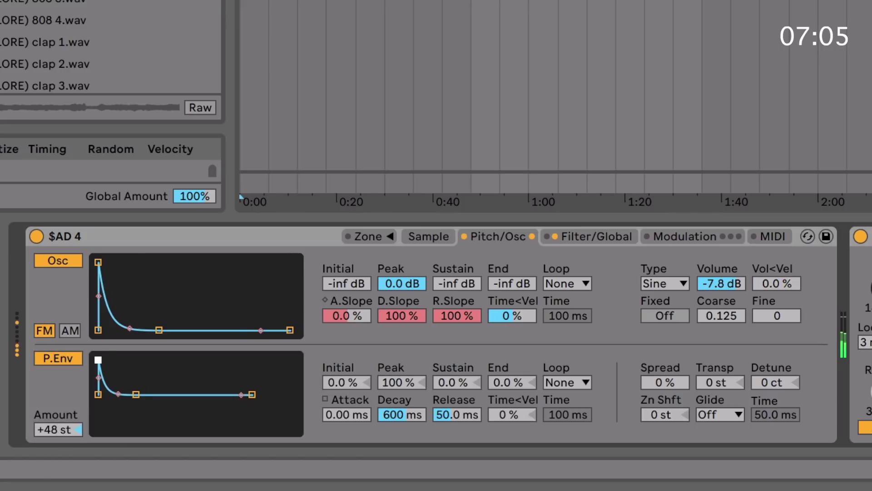
click(58, 260)
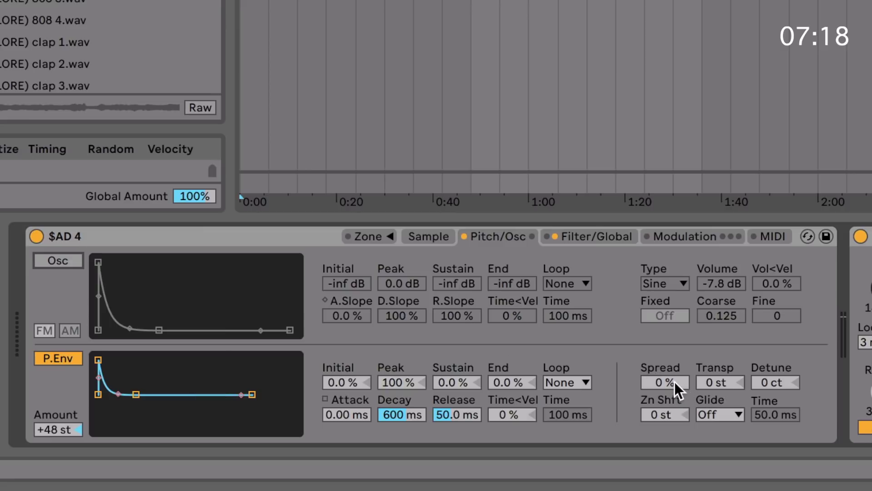
Widen Spread to 100%, leaving transposition and glide off
drag(672, 381, 673, 345)
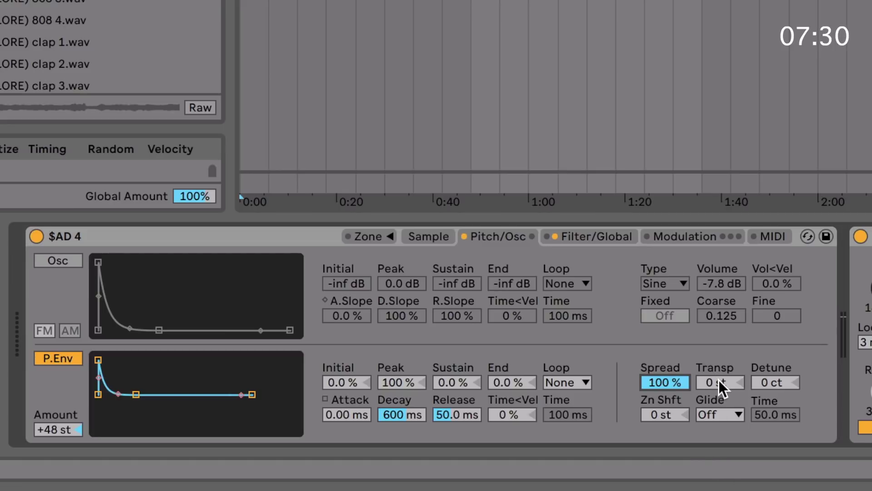
drag(719, 380, 768, 380)
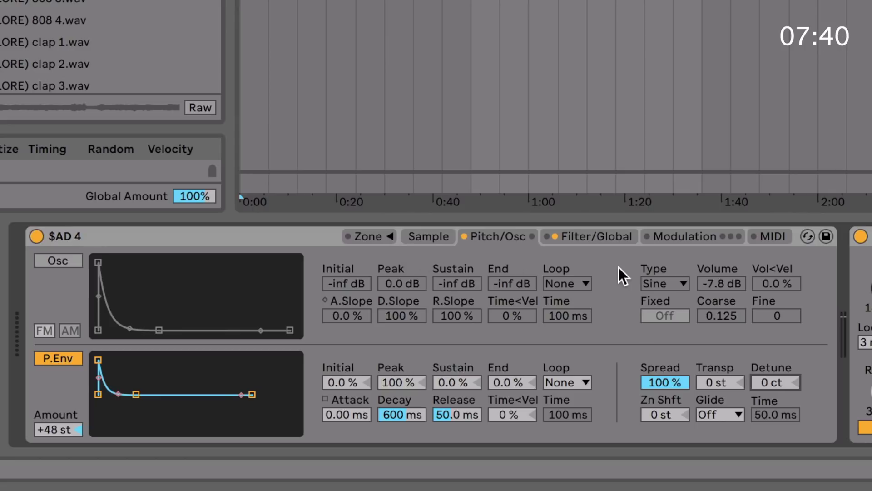
click(720, 414)
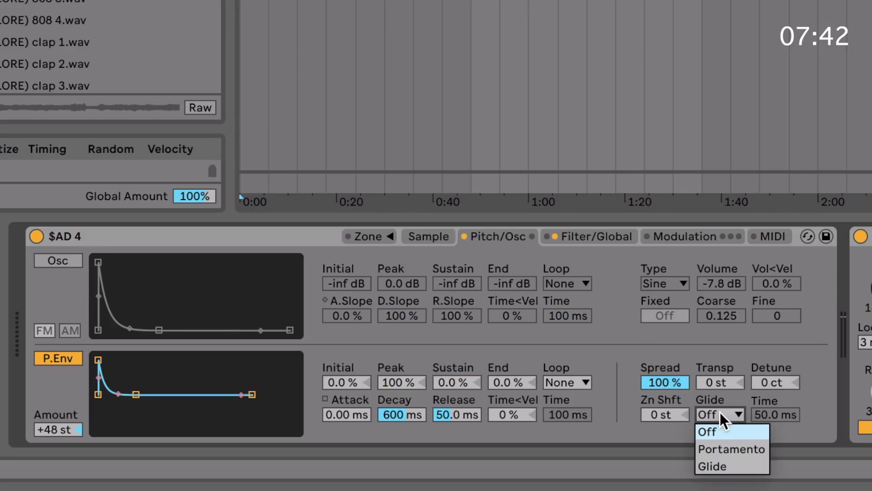
click(723, 412)
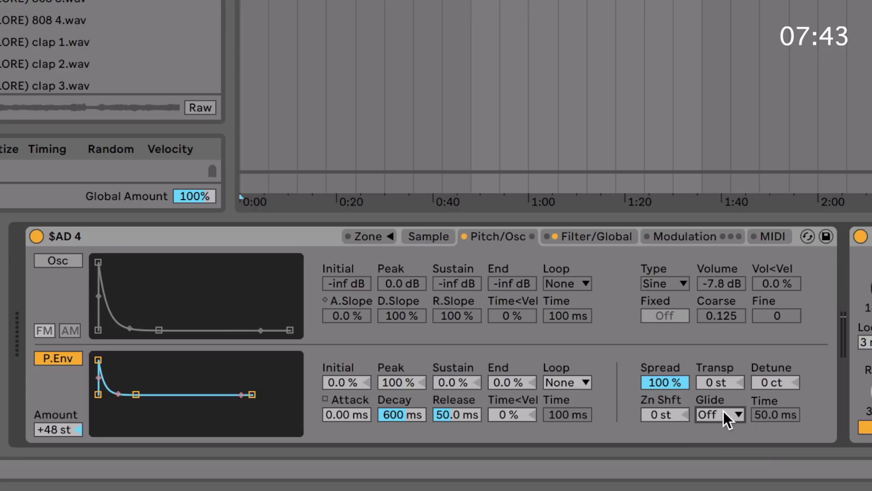
click(781, 412)
click(612, 238)
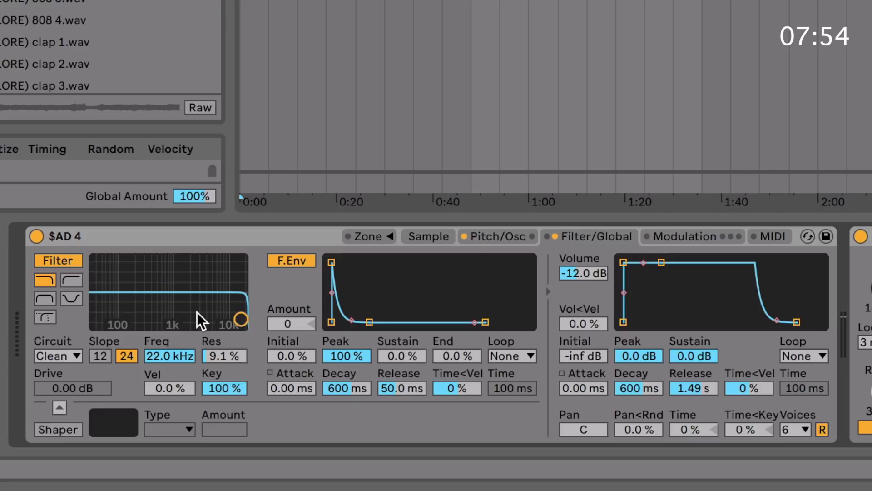
Lower the filter cutoff to 3.34 kHz with 43% resonance, keeping the 24 slope
drag(110, 308, 200, 301)
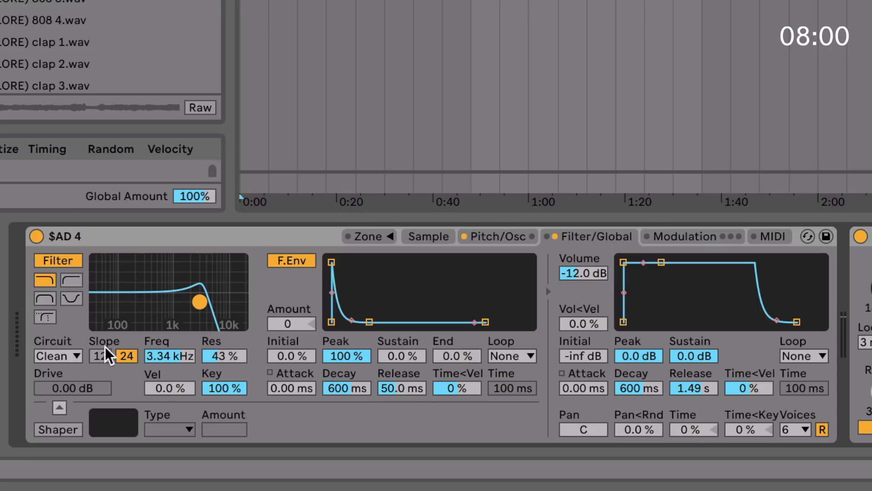
click(59, 355)
click(58, 350)
click(64, 353)
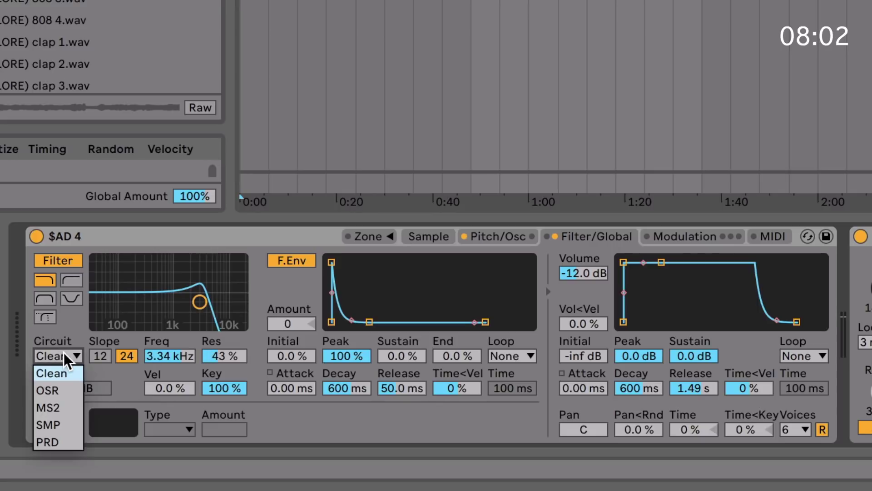
click(64, 353)
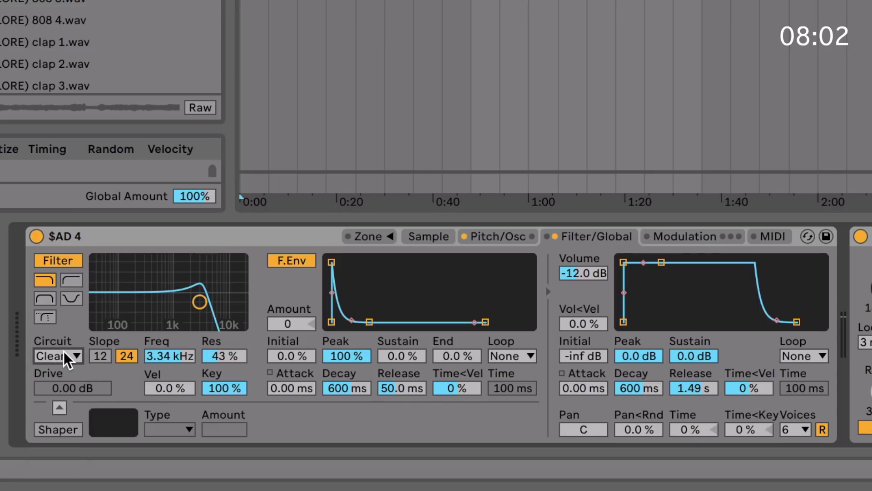
click(101, 356)
click(126, 356)
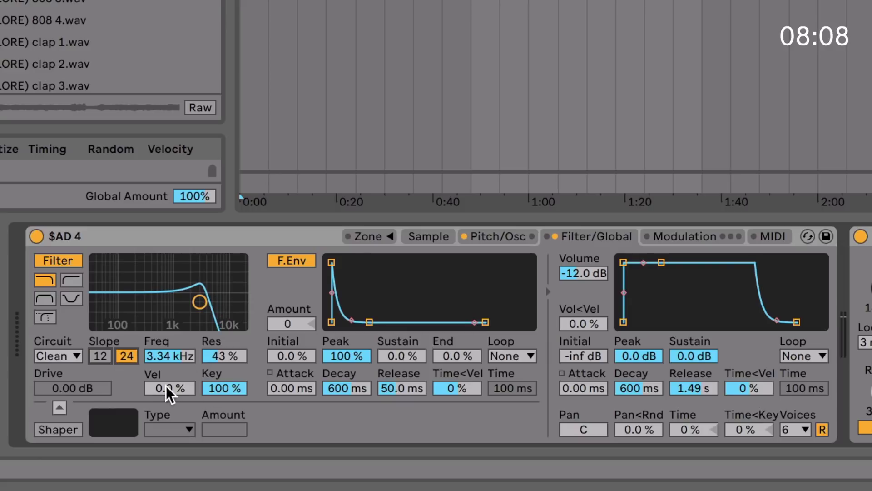
Switch the filter circuit to MS2 and boost Drive to about 10.9 dB
click(58, 356)
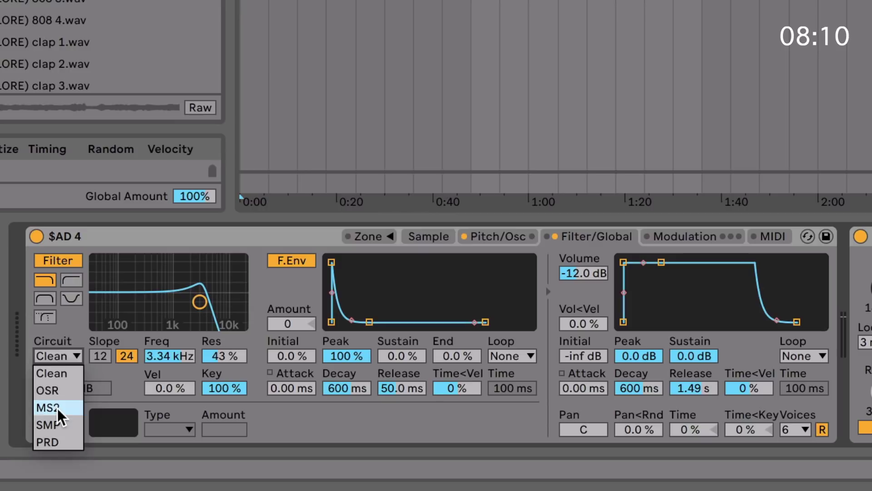
click(61, 406)
mouse_move(67, 387)
mouse_down()
mouse_move(67, 332)
mouse_move(63, 386)
mouse_up()
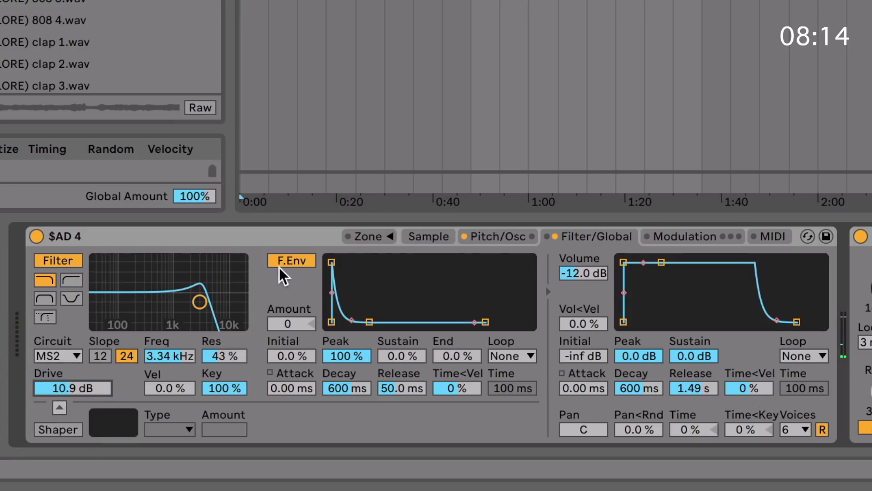
Set filter envelope amount to 72 and cutoff to 173 Hz, and enable the Soft shaper
drag(301, 324, 300, 286)
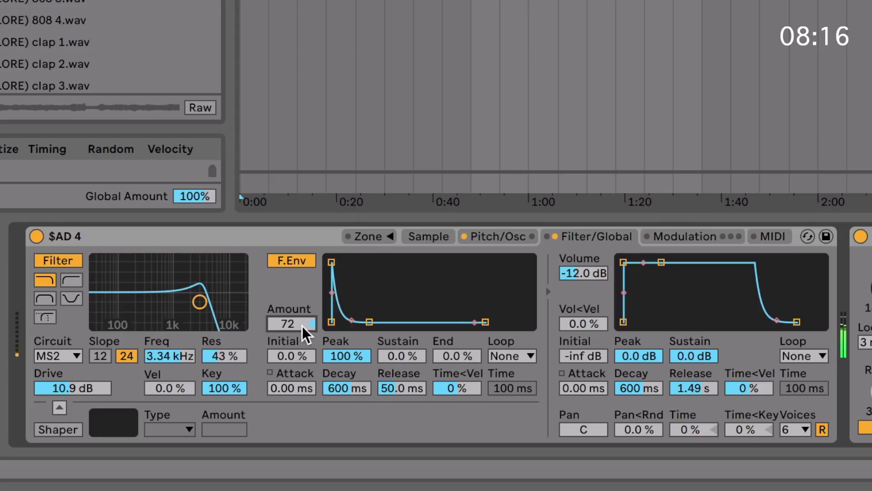
mouse_move(159, 358)
mouse_down()
mouse_move(159, 400)
mouse_move(171, 356)
mouse_up()
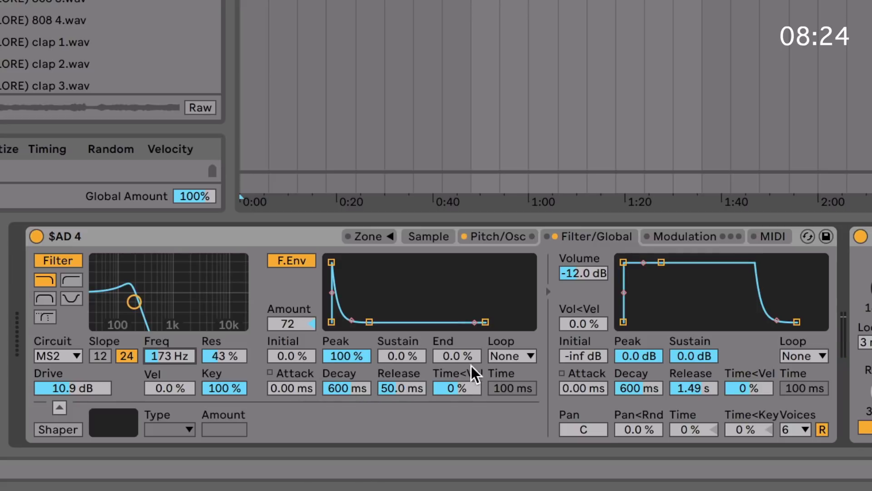
mouse_move(278, 329)
mouse_down()
mouse_move(279, 363)
mouse_move(279, 327)
mouse_up()
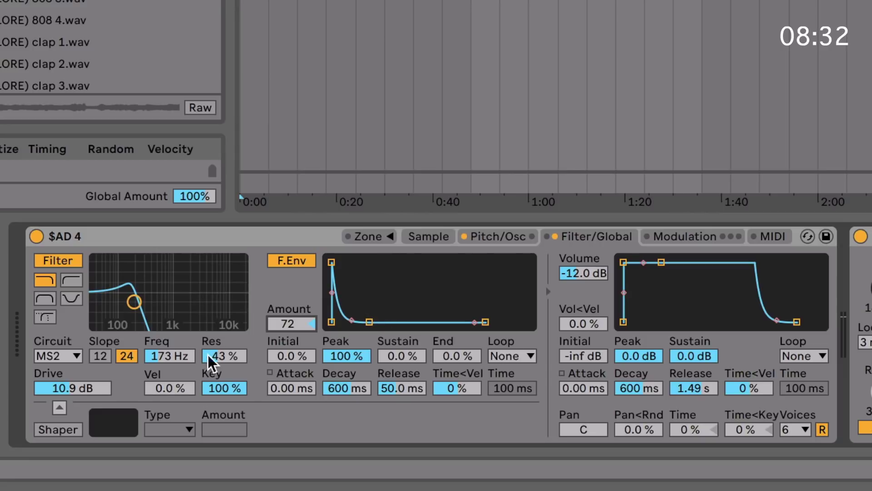
click(64, 431)
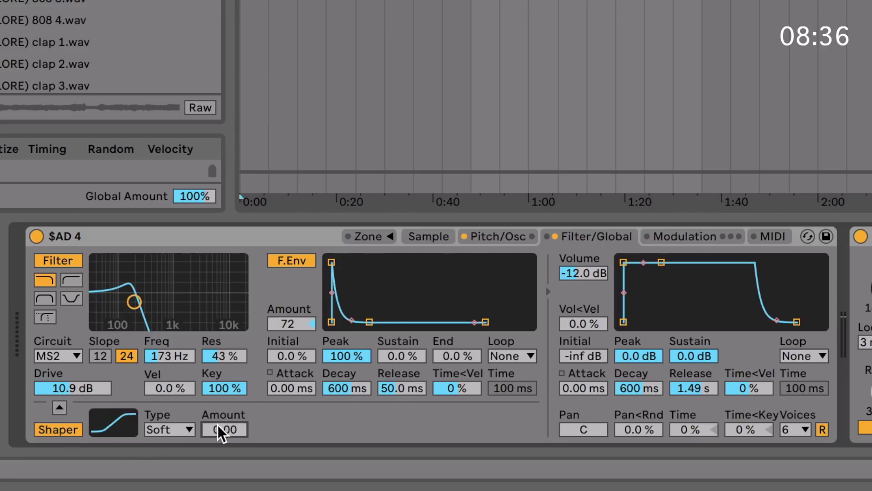
Make the shaper type Hard at amount 16.0 and swap its order with the filter
drag(220, 430, 126, 411)
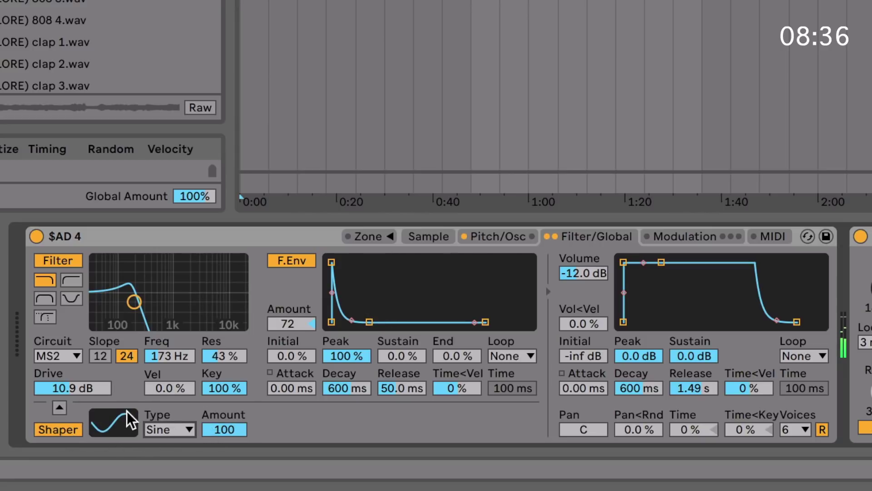
click(60, 408)
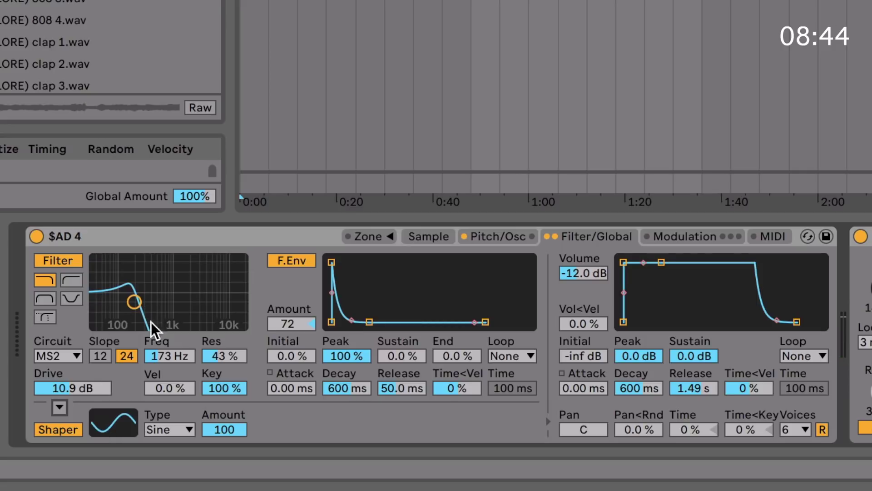
click(162, 424)
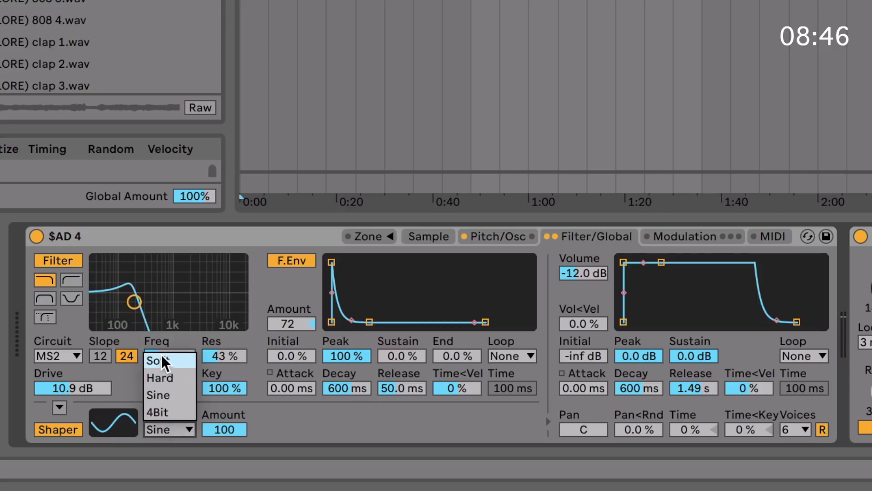
click(166, 378)
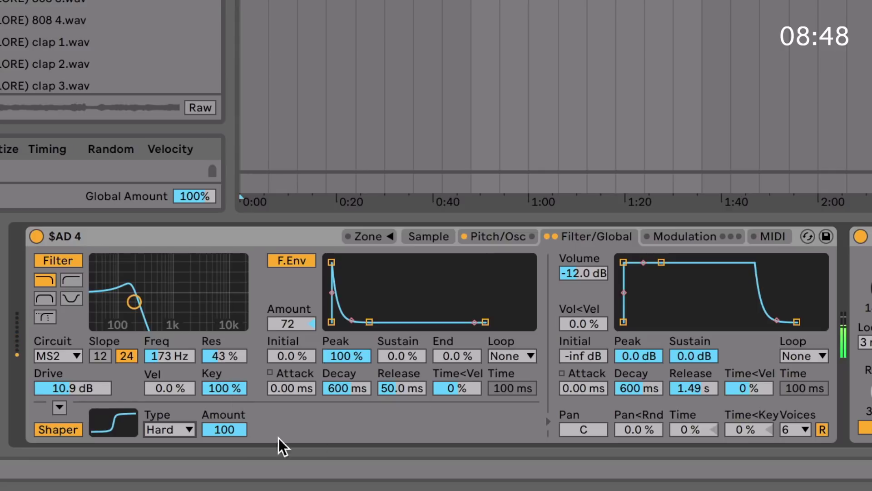
click(224, 429)
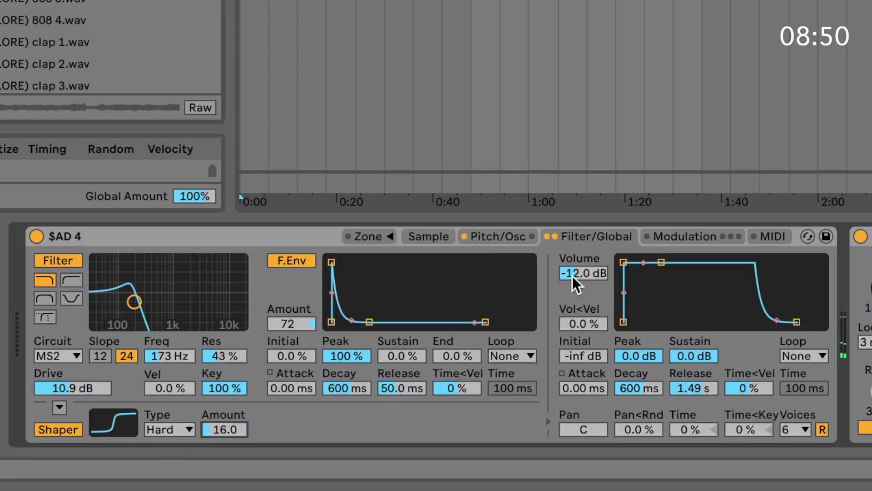
Set Pan random to 89% per note and drop envelope time scaling to -100%
click(595, 271)
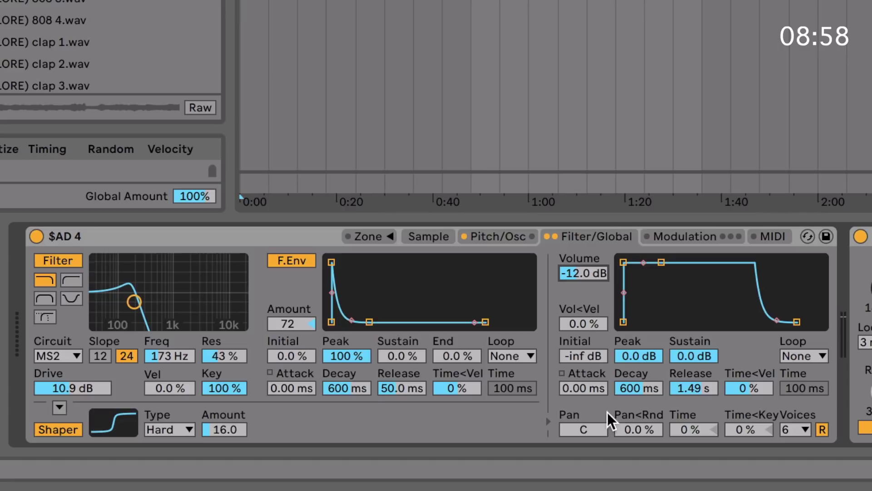
drag(627, 425, 628, 389)
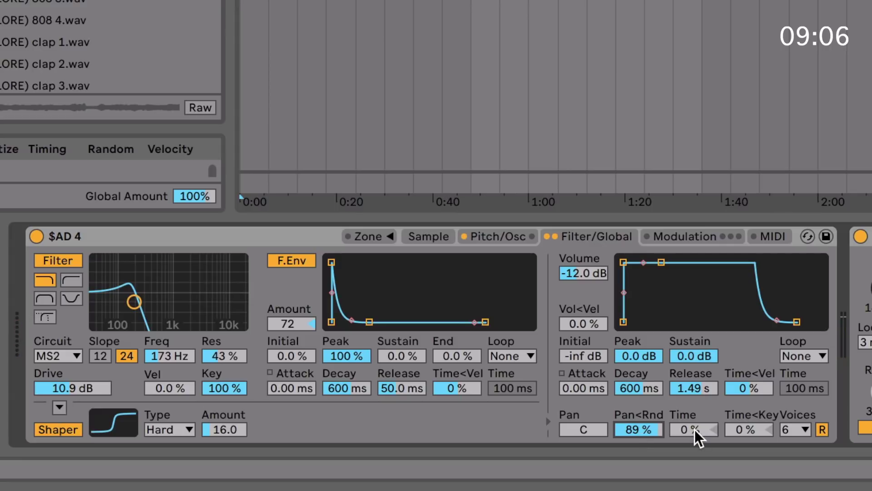
drag(694, 429, 694, 475)
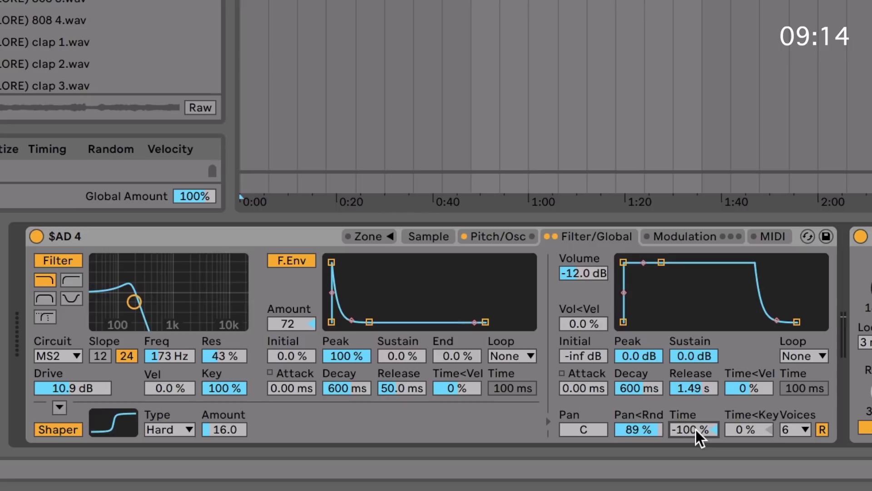
Check the Pitch/Osc and Sample tabs, then reset envelope time scaling to 0%
click(494, 235)
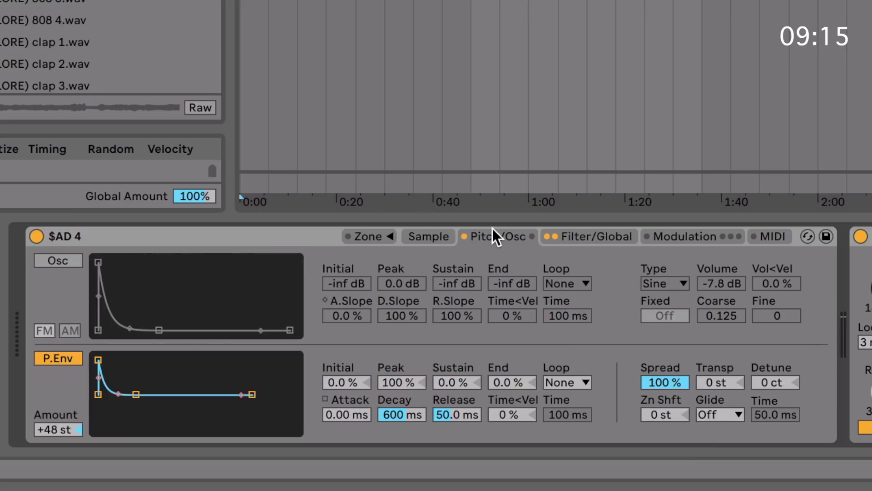
click(427, 236)
click(590, 236)
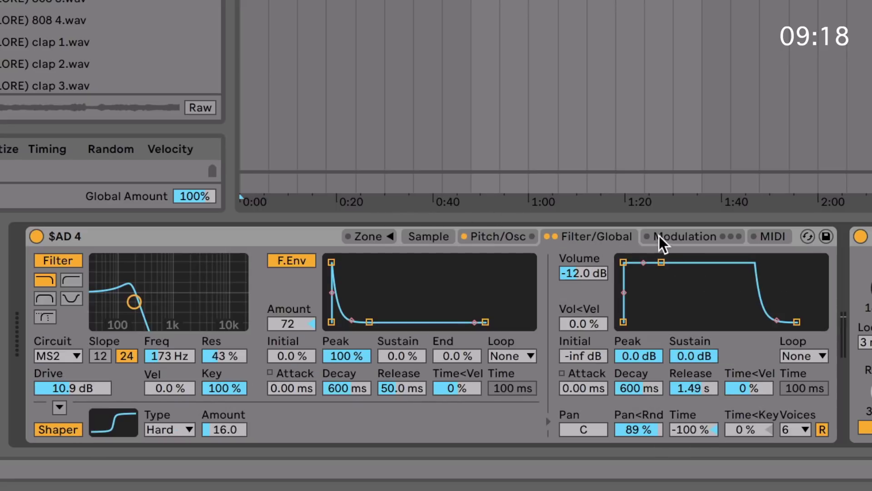
mouse_move(693, 429)
mouse_down()
mouse_move(694, 402)
mouse_move(694, 429)
mouse_up()
key(Delete)
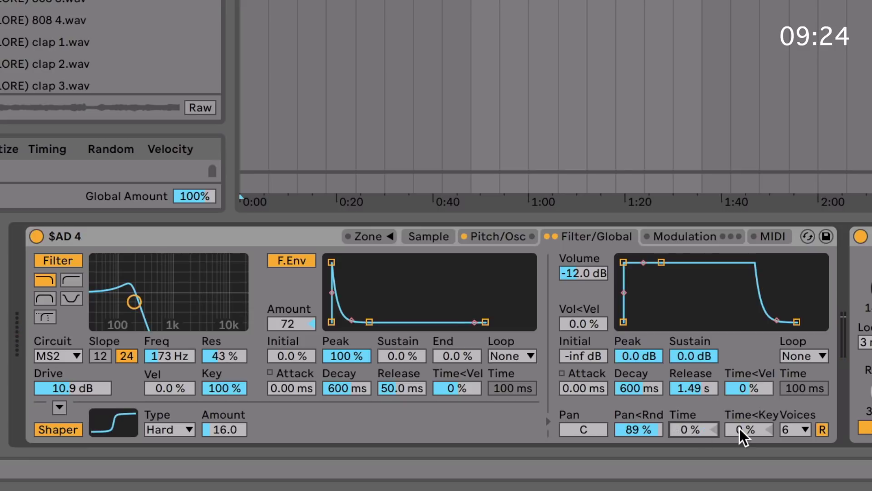
Check the Voices list, keeping the voice count at 6
click(789, 429)
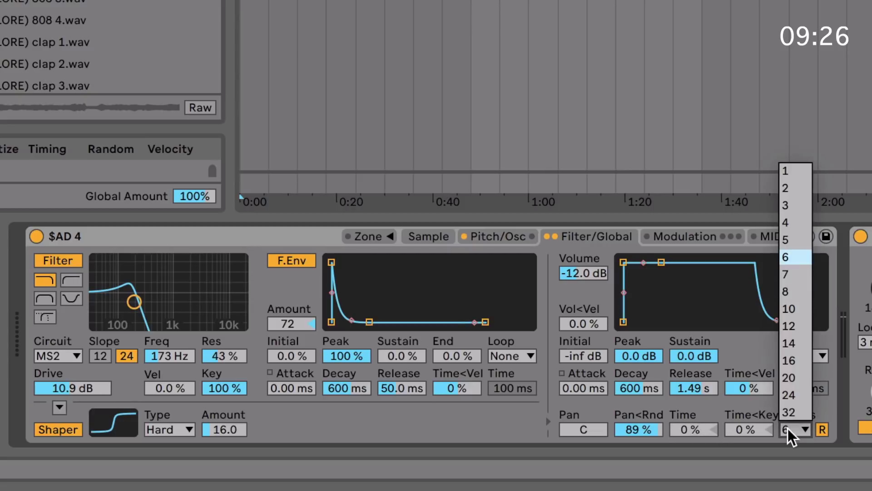
click(789, 429)
click(788, 428)
click(788, 429)
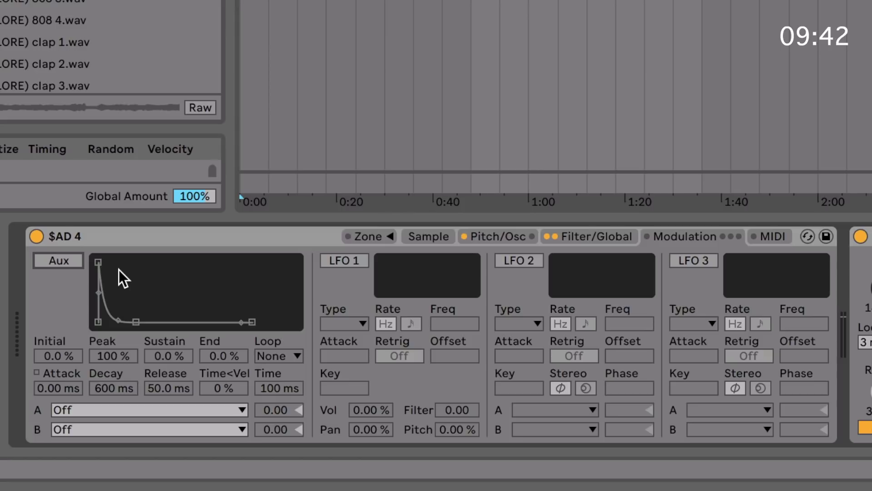
Enable the auxiliary envelope and route destination A to Shaper Amt with a negative amount
click(72, 262)
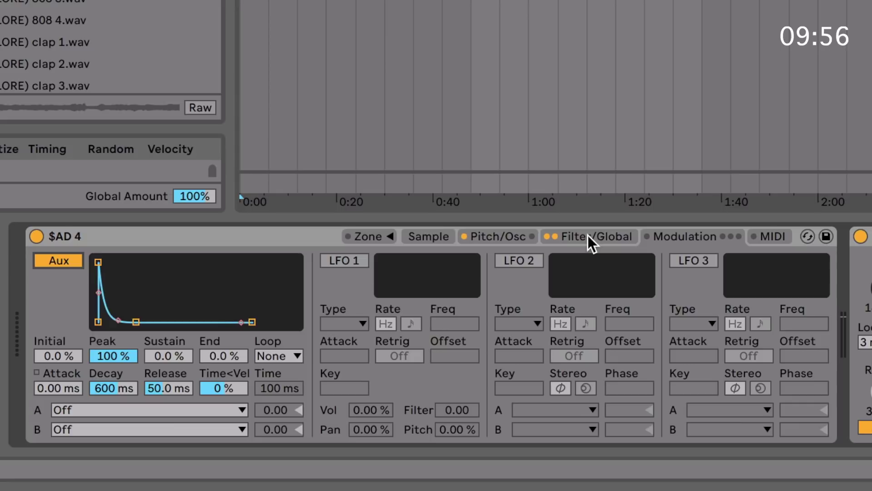
click(242, 410)
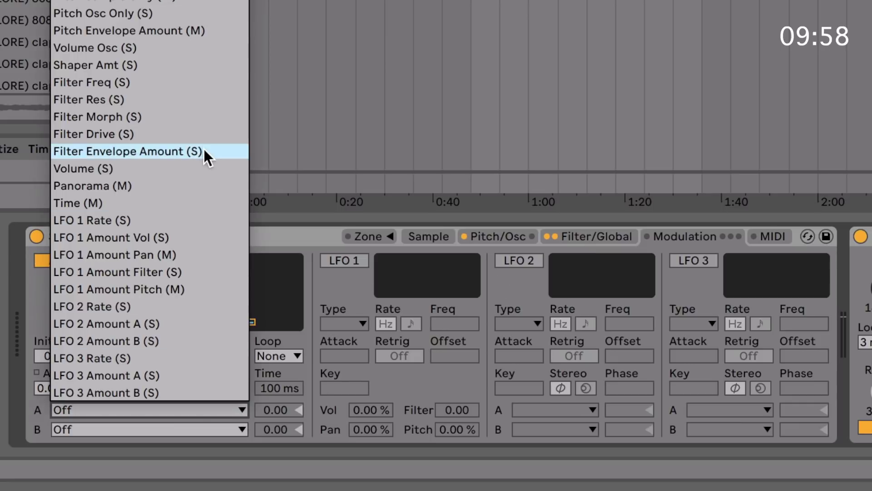
click(227, 435)
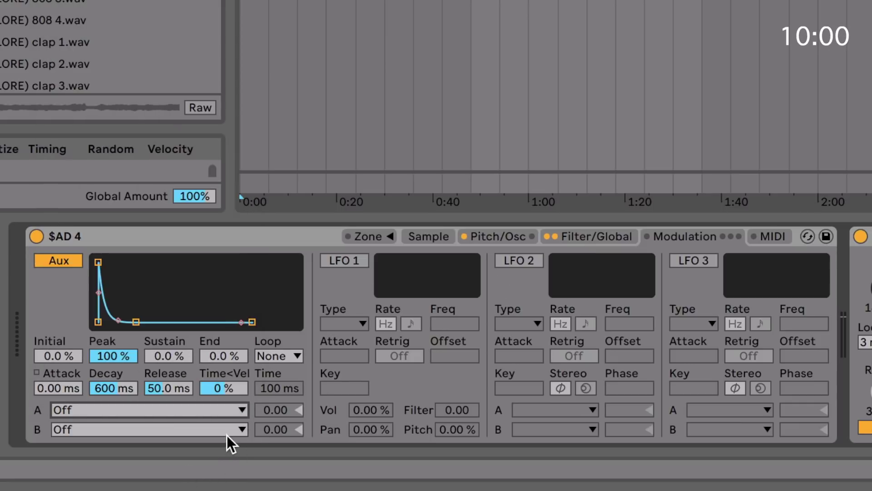
drag(288, 407, 288, 395)
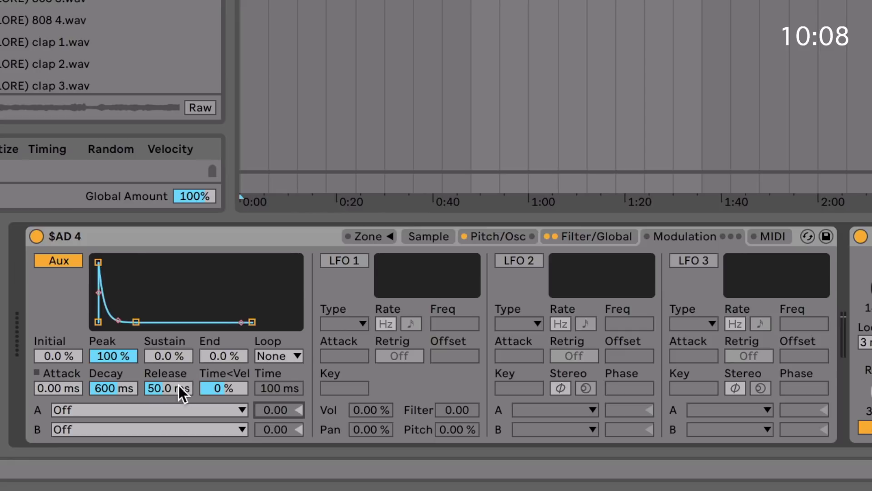
click(206, 411)
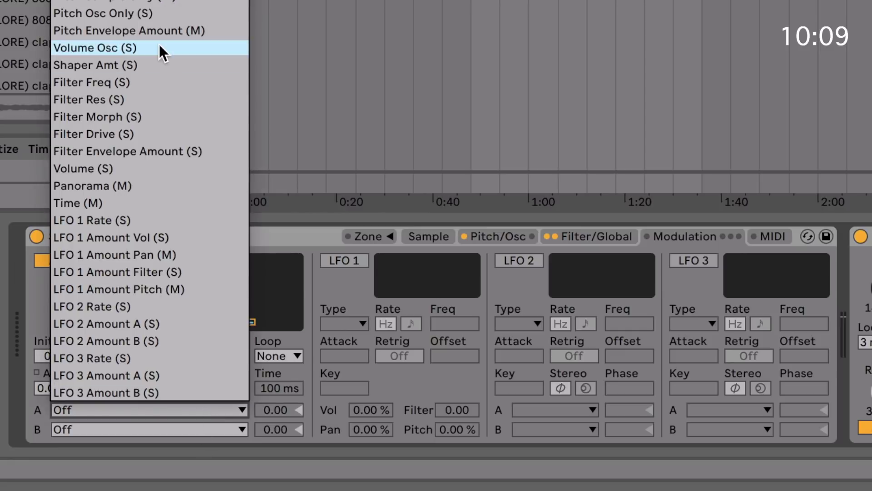
click(137, 67)
drag(283, 407, 287, 439)
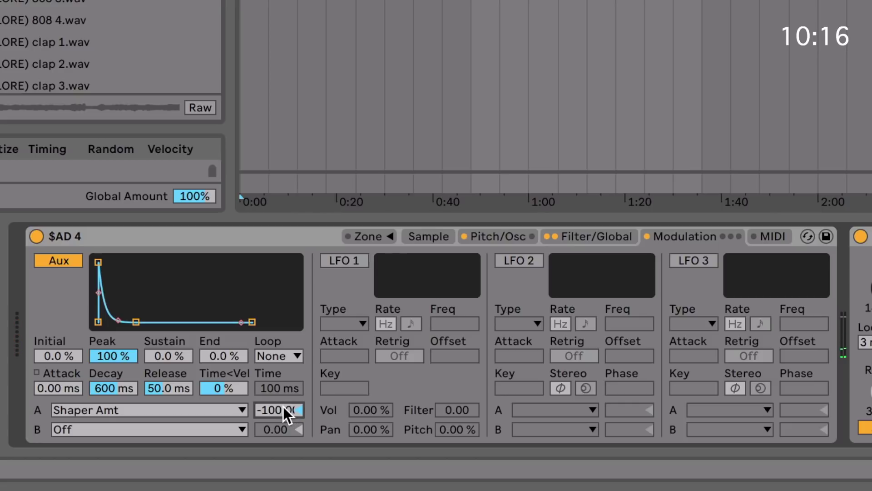
drag(282, 406, 283, 401)
Retarget Aux A to Time at 52.99, then switch the auxiliary envelope off
click(220, 407)
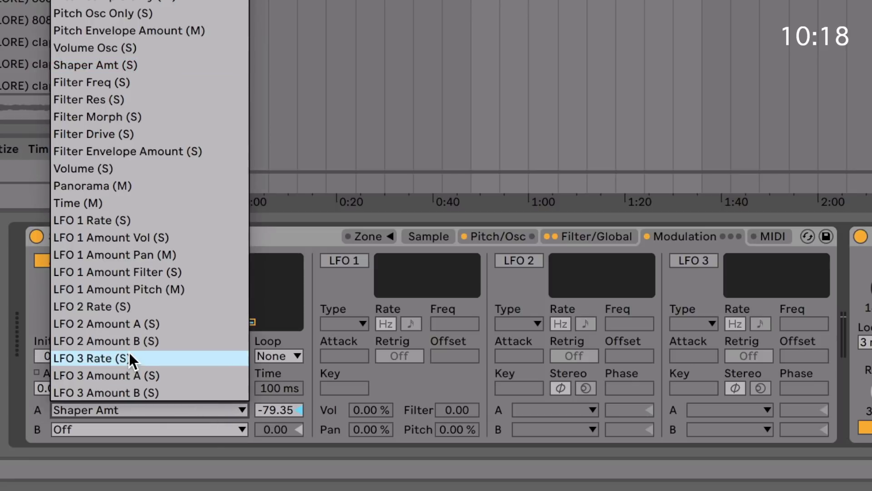
click(125, 203)
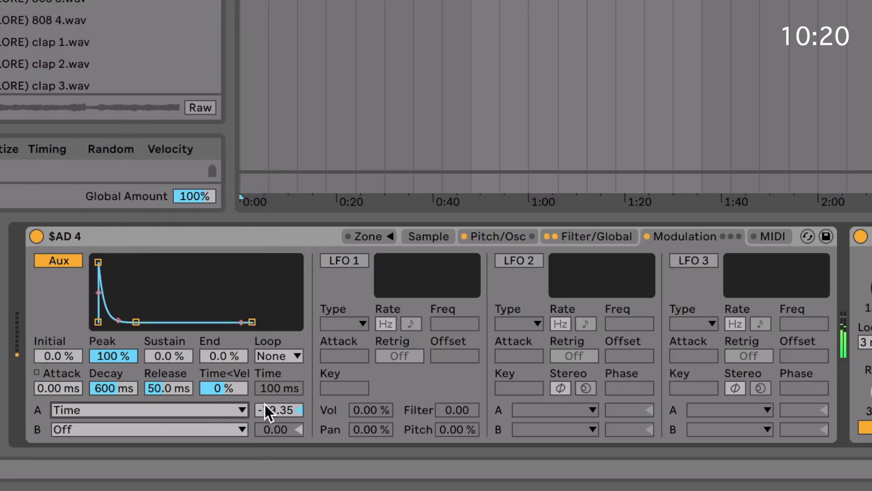
drag(266, 407, 282, 237)
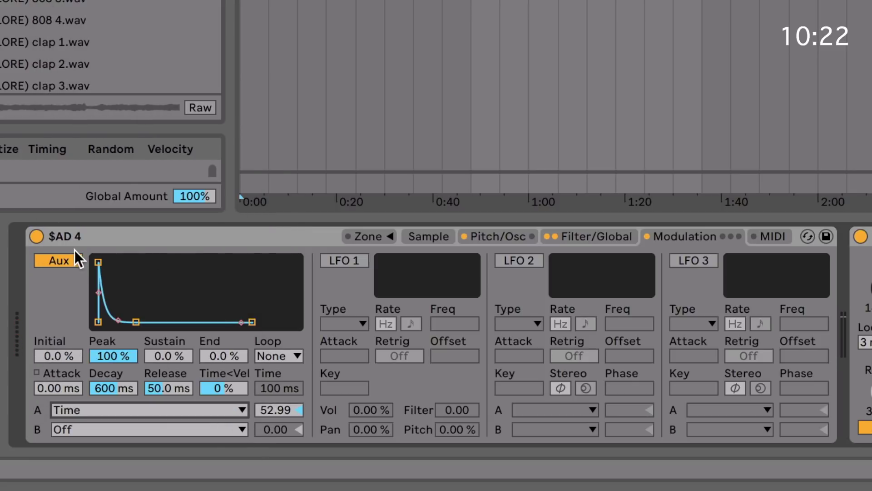
click(66, 261)
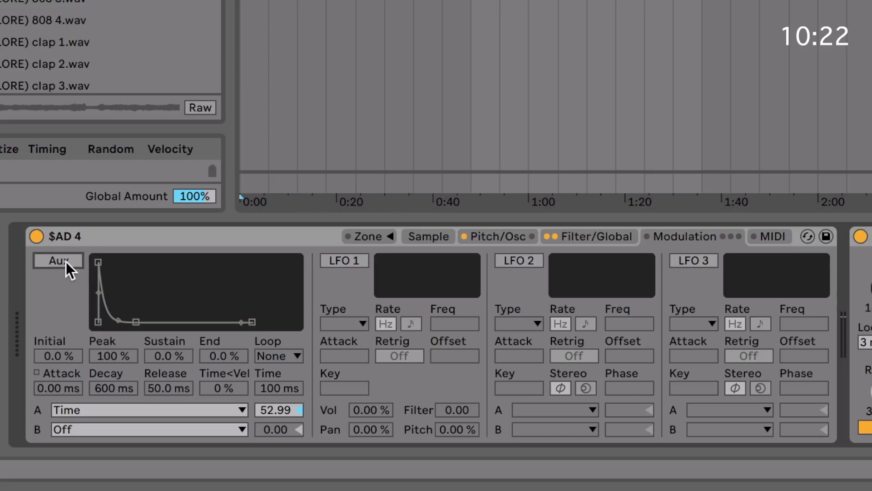
Turn on LFO 1 as a sine wave with its rate in Hz
click(347, 258)
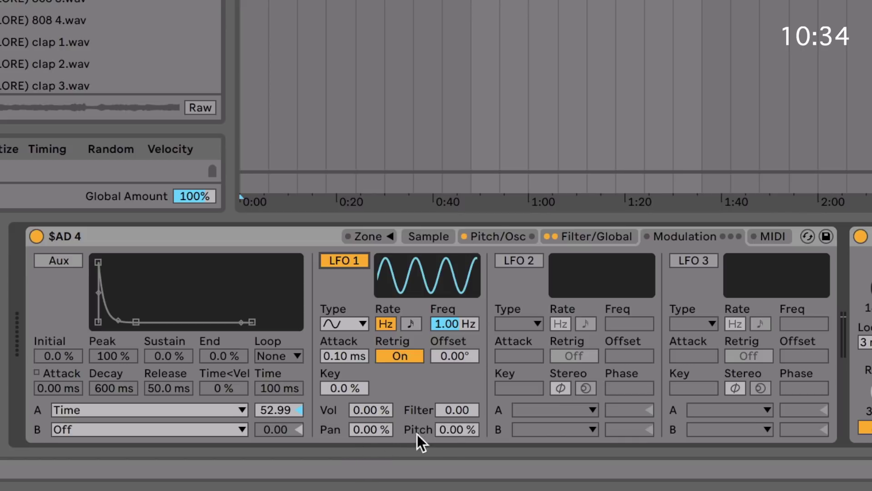
click(351, 326)
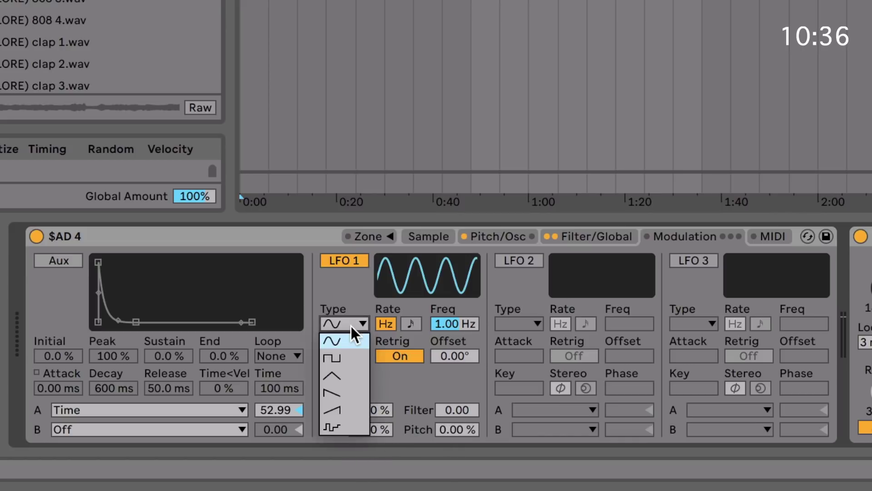
click(351, 323)
click(350, 323)
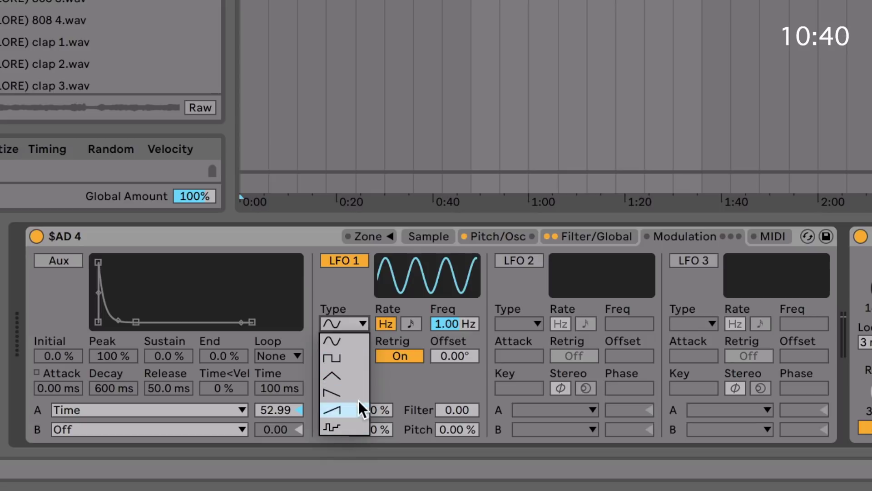
click(411, 403)
click(409, 323)
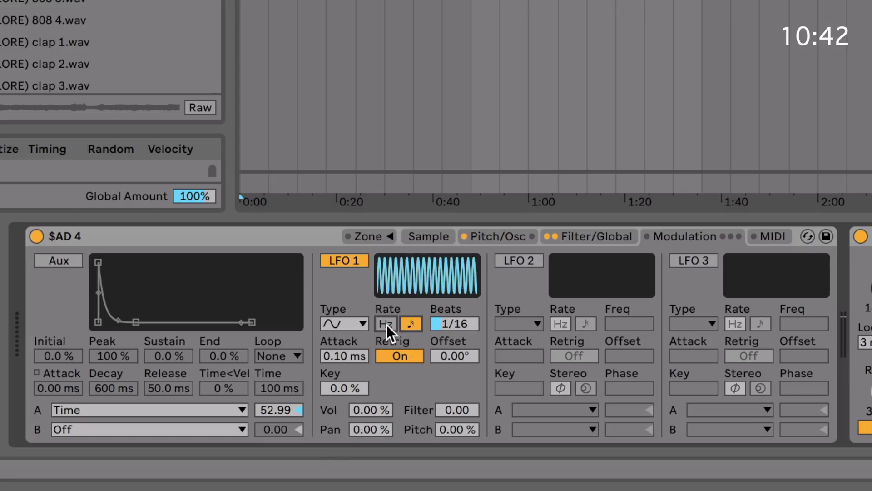
click(386, 324)
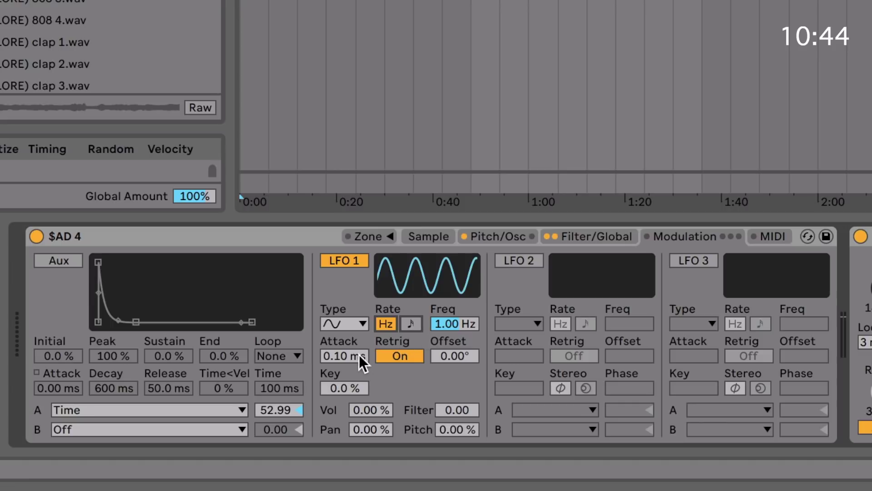
Give LFO 1 a 1.04 s attack and 30.0 Hz rate, modulating Filter by 3.75
drag(359, 355, 359, 327)
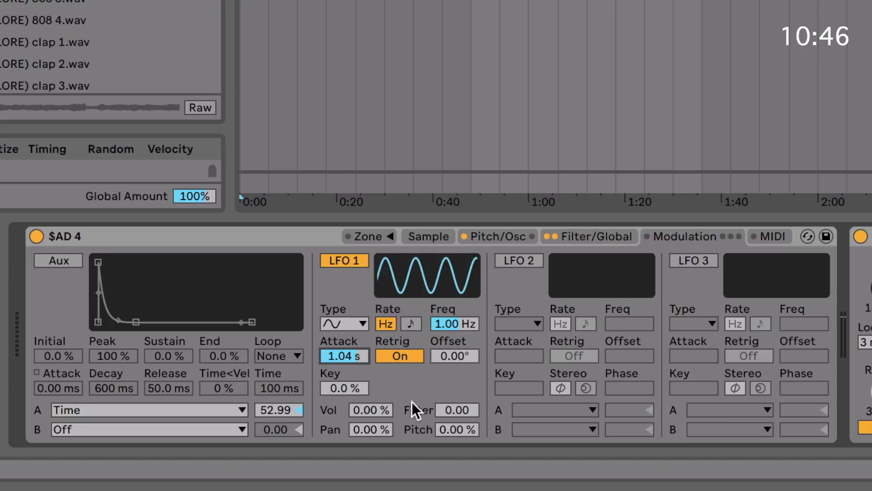
drag(456, 409, 456, 395)
drag(450, 324, 450, 304)
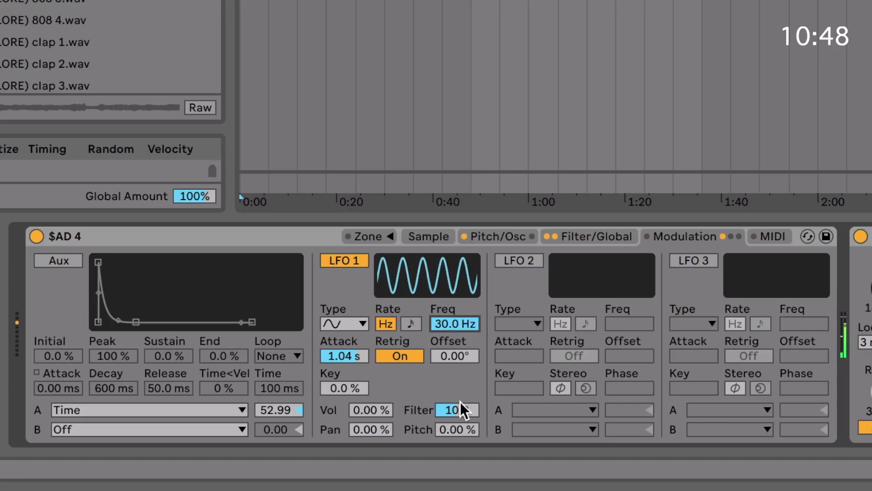
drag(458, 410, 458, 425)
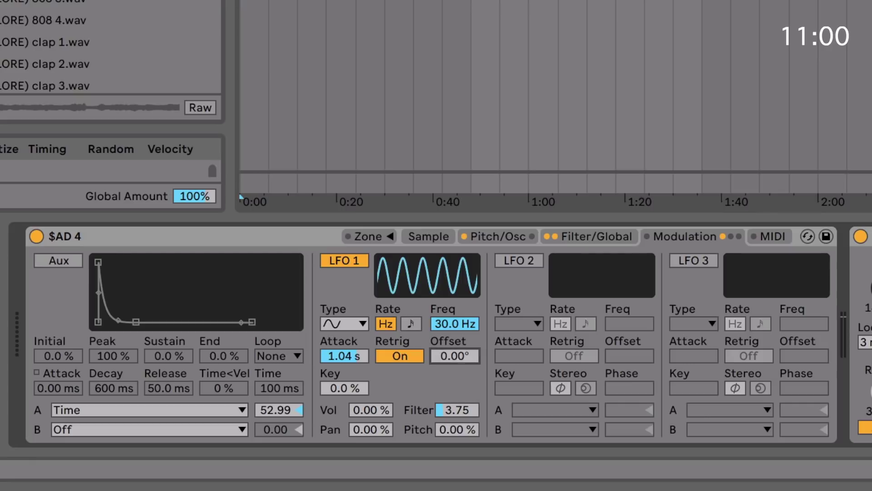
mouse_move(454, 355)
mouse_down()
mouse_move(454, 336)
mouse_move(454, 358)
mouse_up()
mouse_move(350, 388)
mouse_down()
mouse_move(349, 363)
mouse_move(350, 390)
mouse_up()
Enable LFO 2 and LFO 3 as 1.00 Hz sines, leaving LFO 2's destination A Off
click(519, 263)
click(694, 261)
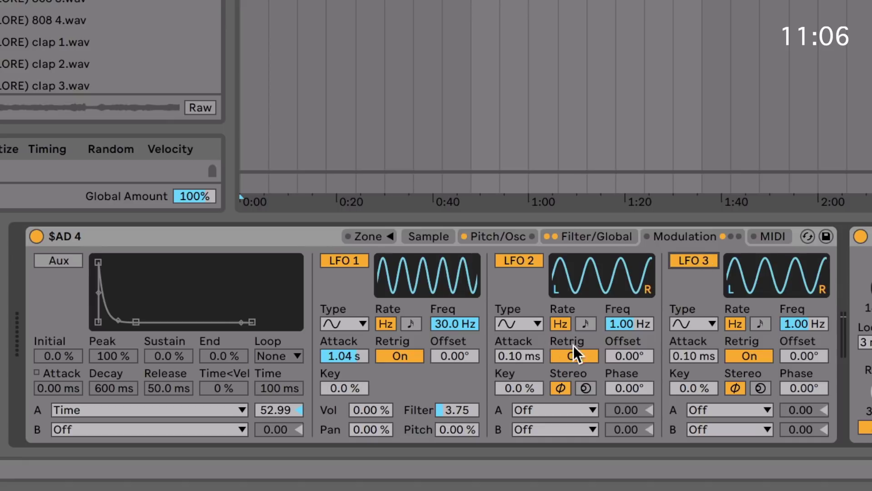
click(516, 322)
click(517, 323)
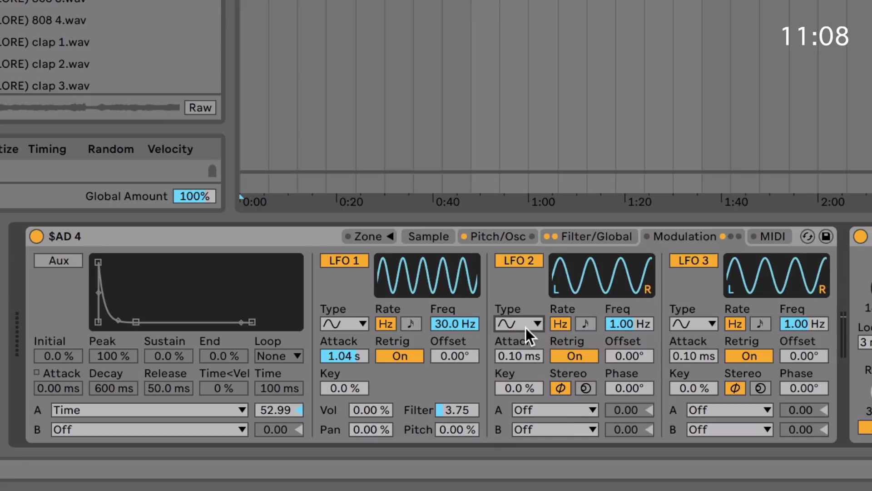
click(563, 412)
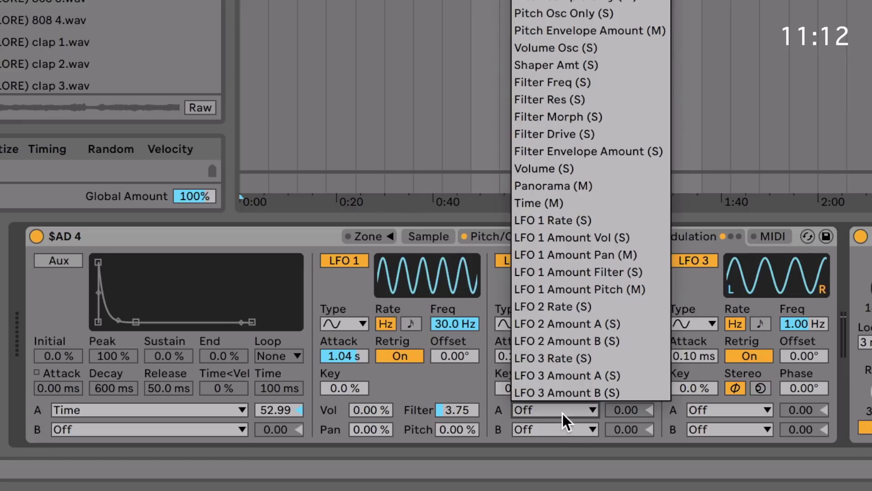
click(563, 413)
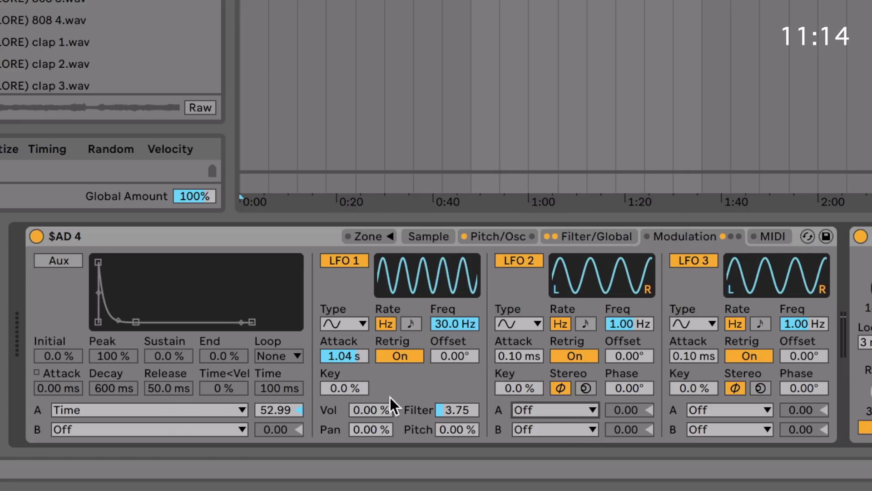
click(521, 408)
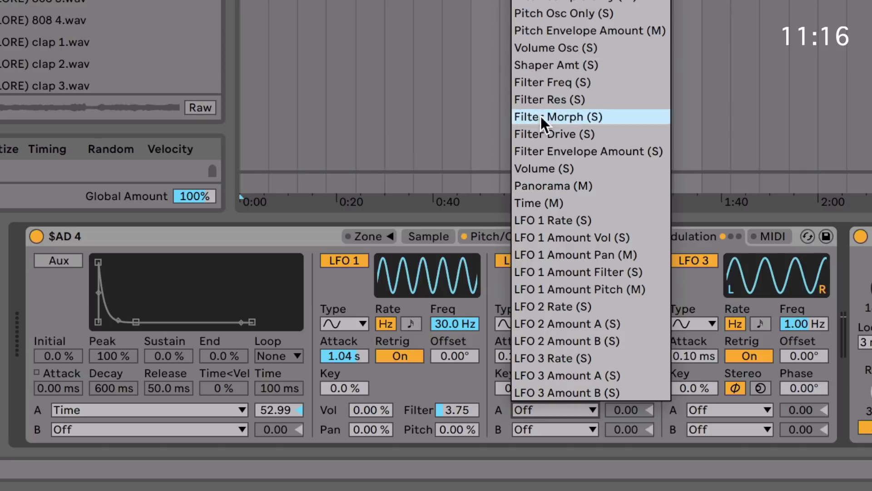
click(560, 429)
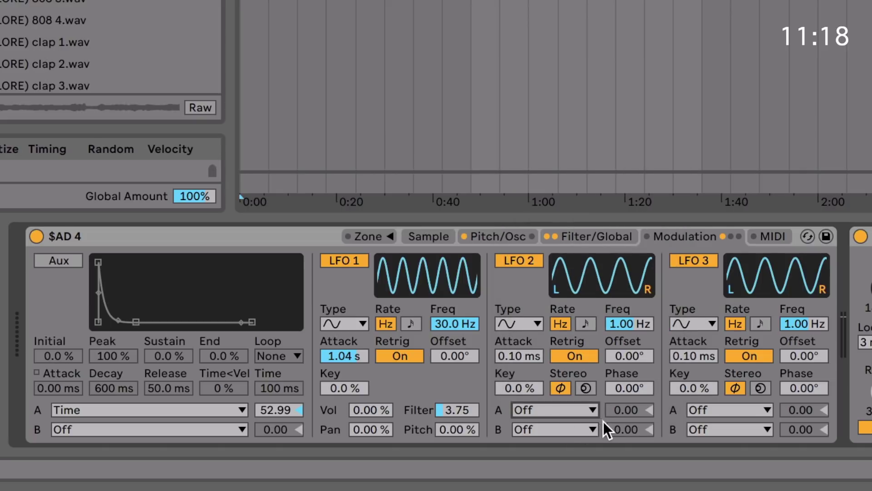
drag(611, 415, 610, 415)
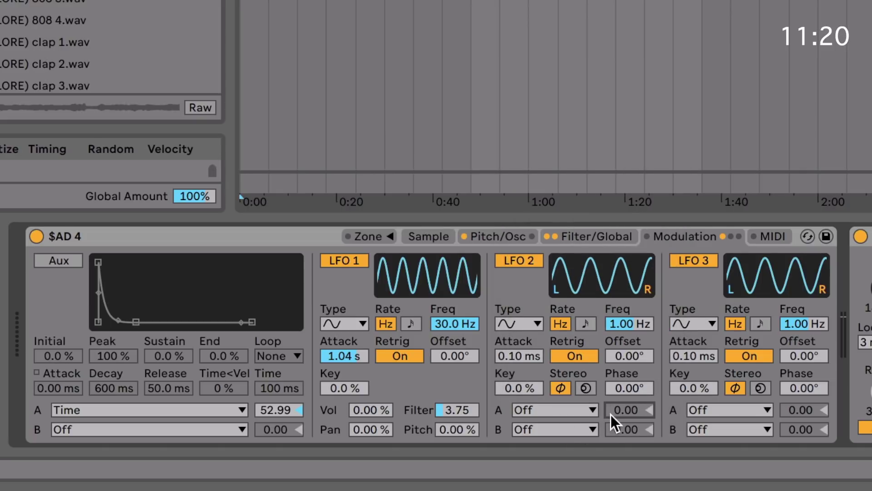
Set LFO 2 stereo mode to Spin at 7.0% and route it to Pitch at 54.98
click(586, 387)
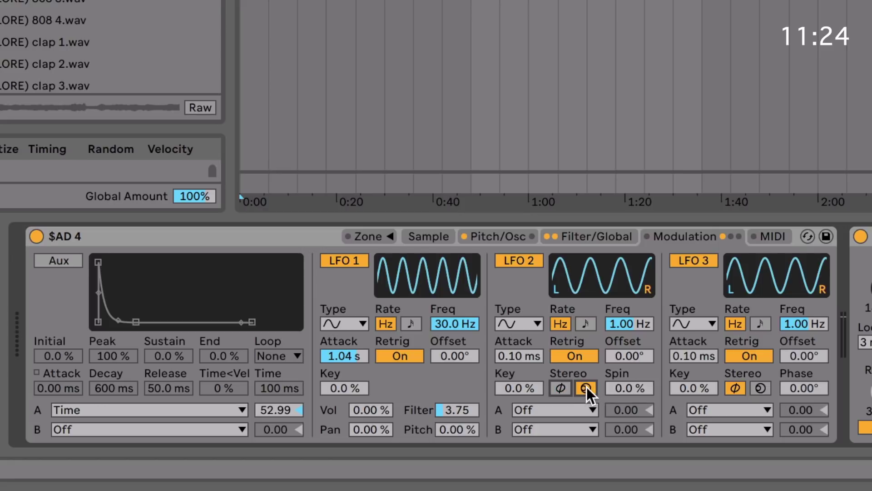
click(560, 386)
mouse_move(610, 384)
mouse_down()
mouse_move(611, 343)
mouse_move(611, 378)
mouse_move(620, 382)
mouse_up()
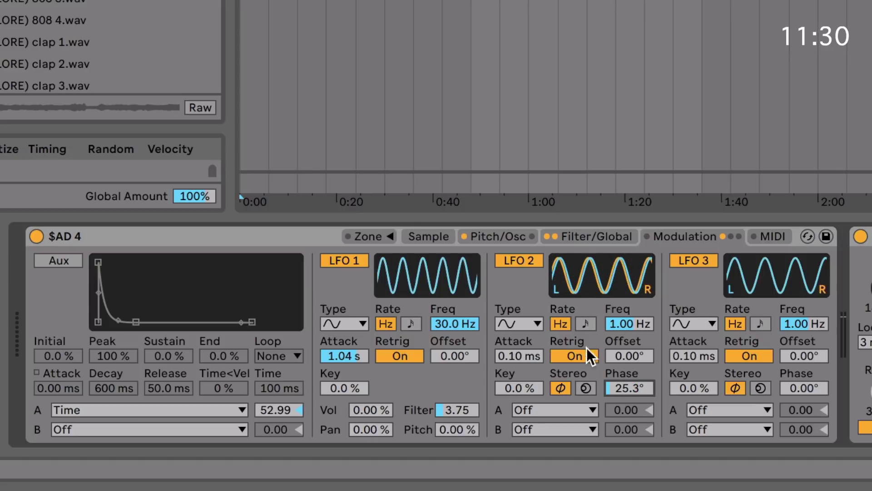
click(585, 387)
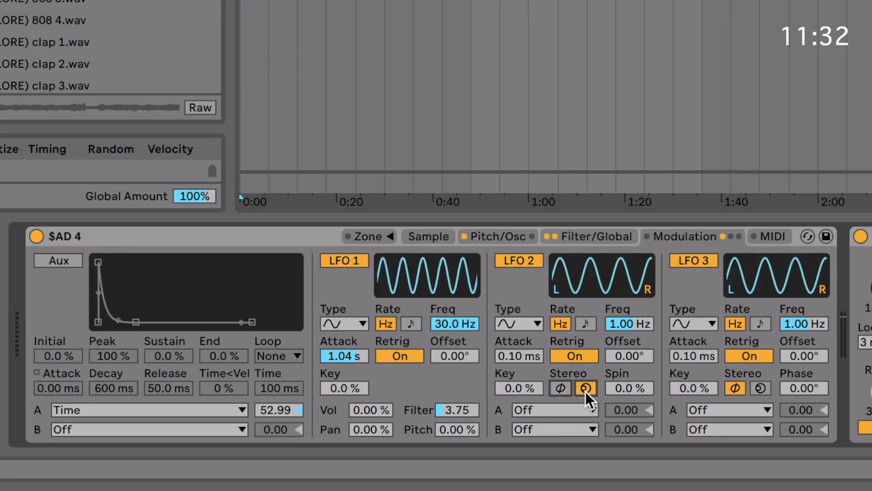
drag(629, 387, 629, 372)
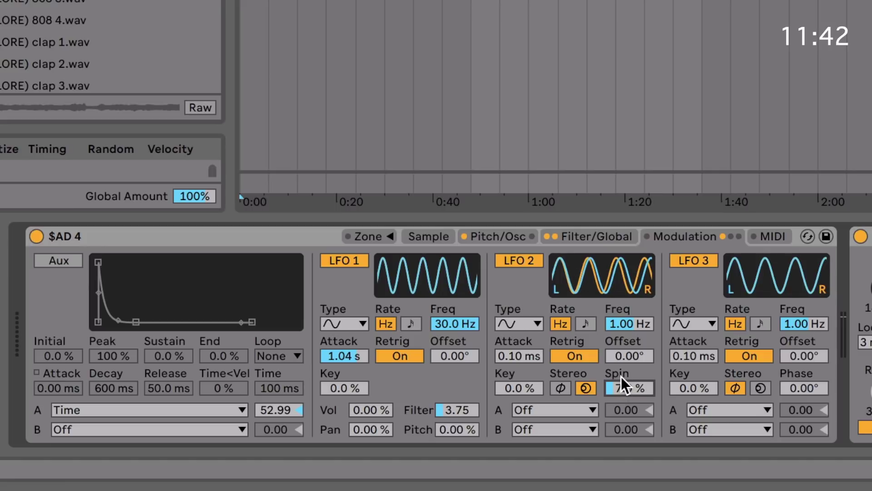
click(554, 409)
drag(627, 410, 627, 380)
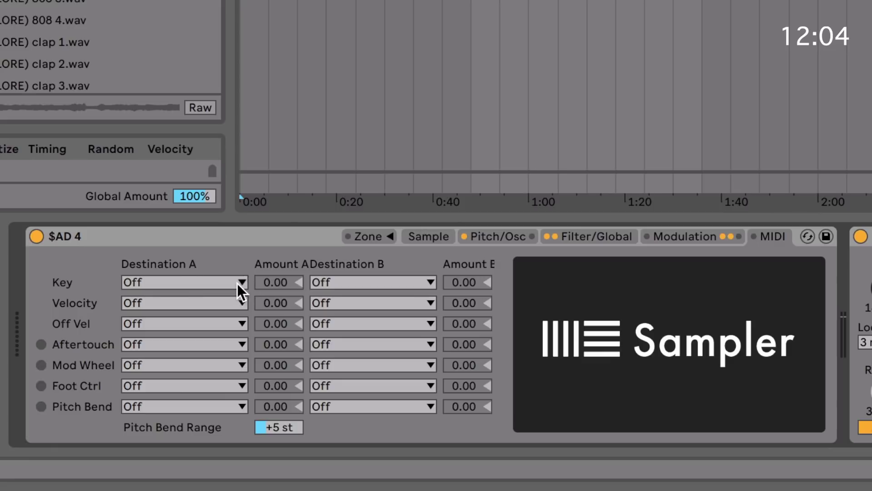
click(236, 282)
click(235, 282)
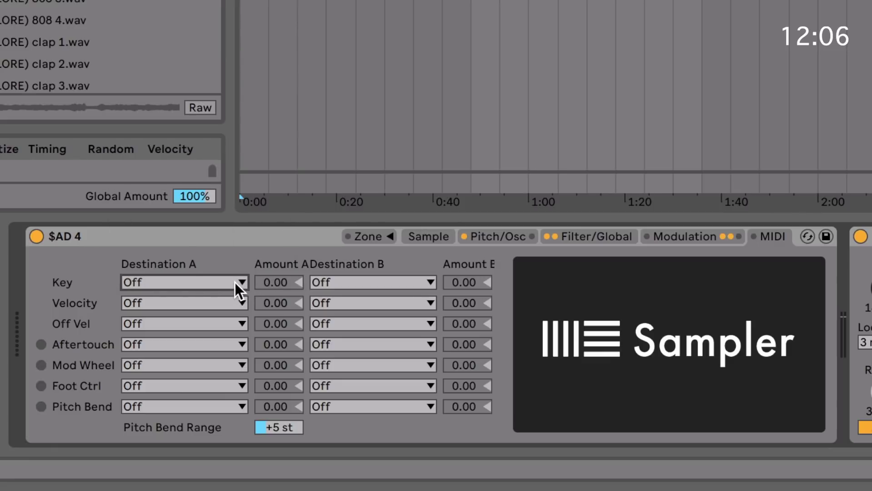
click(235, 282)
click(235, 282)
click(184, 279)
click(184, 280)
click(144, 320)
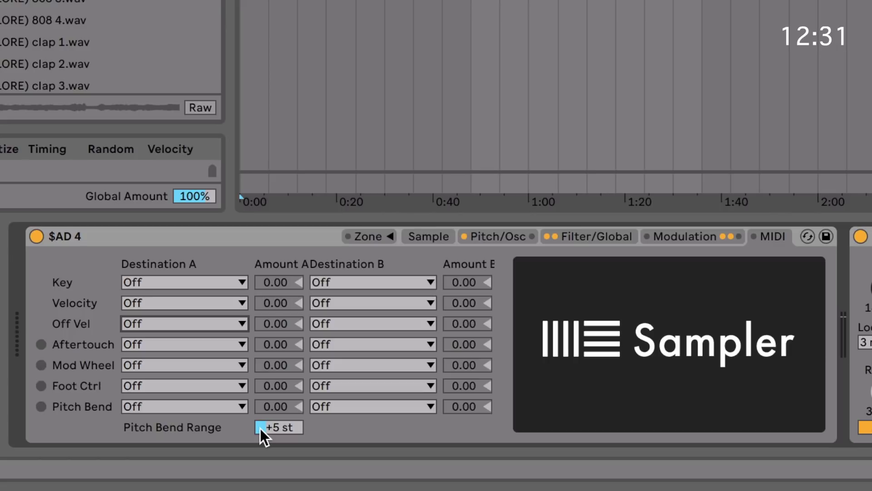
drag(260, 428, 260, 400)
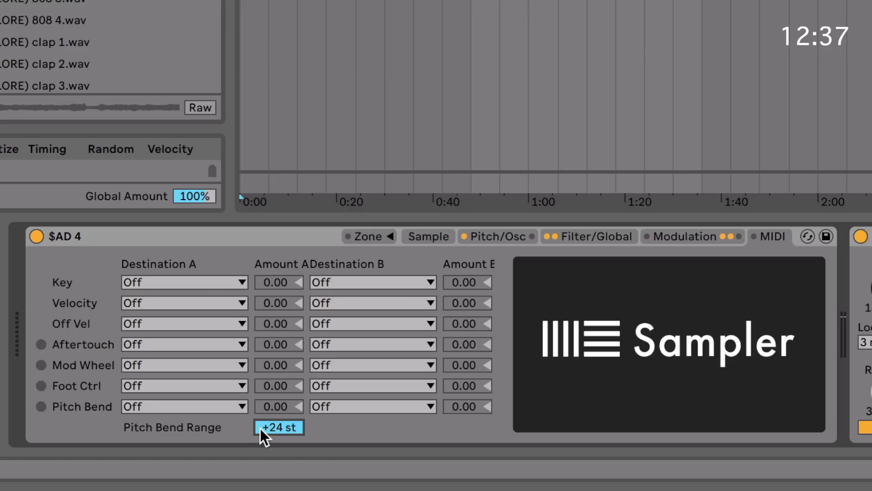
key(ctrl+z)
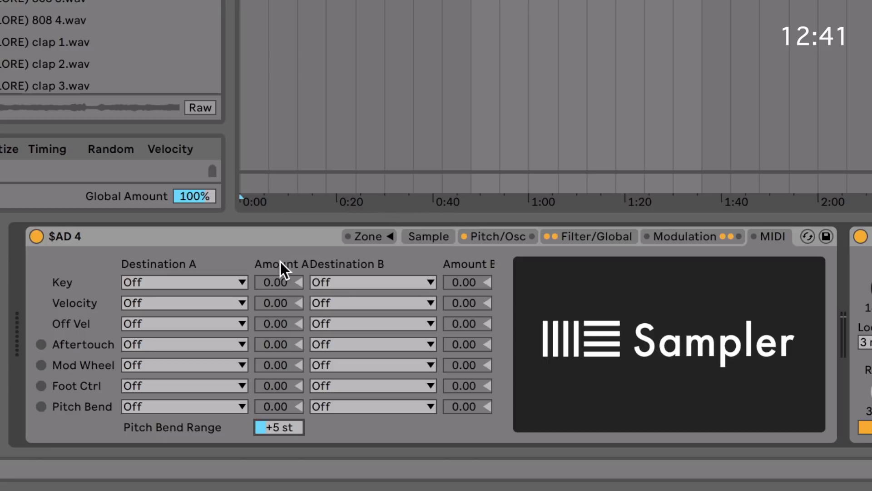
mouse_move(289, 276)
mouse_down()
mouse_move(289, 295)
mouse_move(289, 273)
mouse_up()
key(Delete)
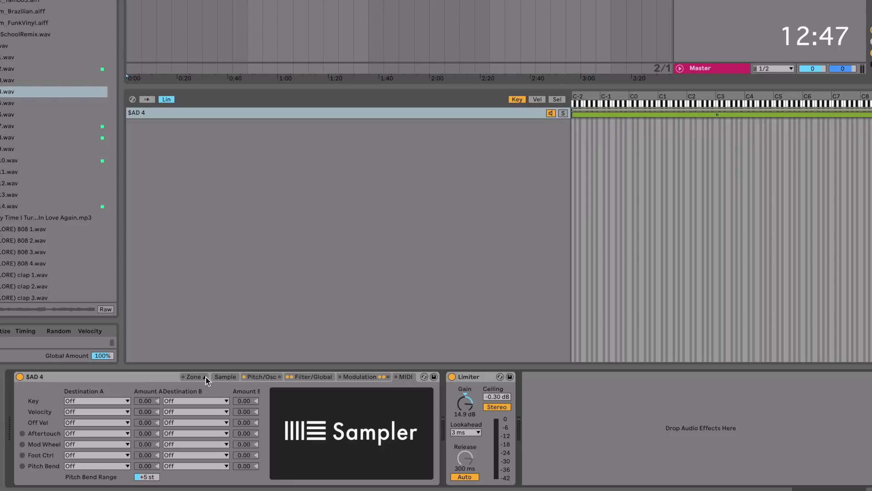
Check the Key, Vel and Sel zone views, then add $AD 5 as a second zone
click(220, 376)
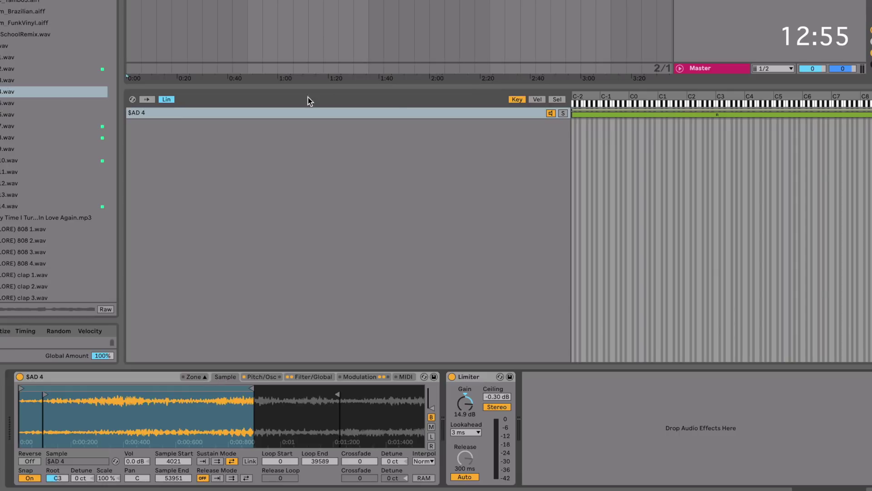
click(540, 99)
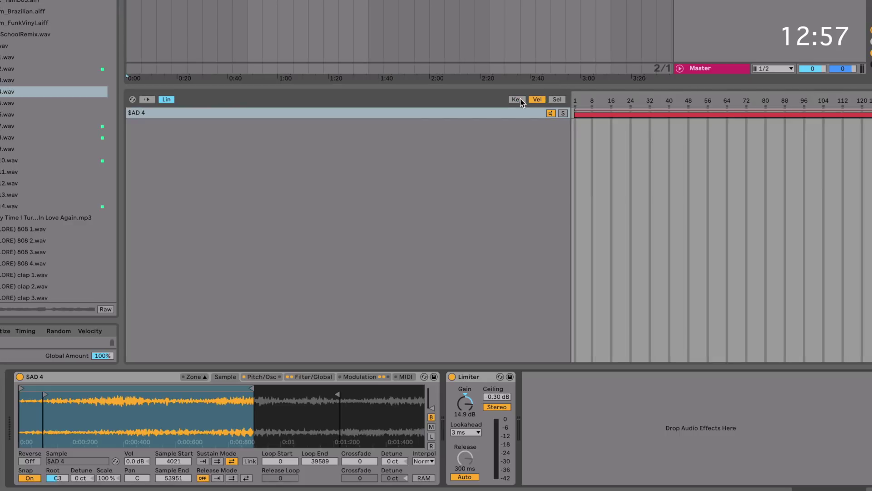
click(518, 100)
click(538, 100)
click(556, 100)
click(516, 99)
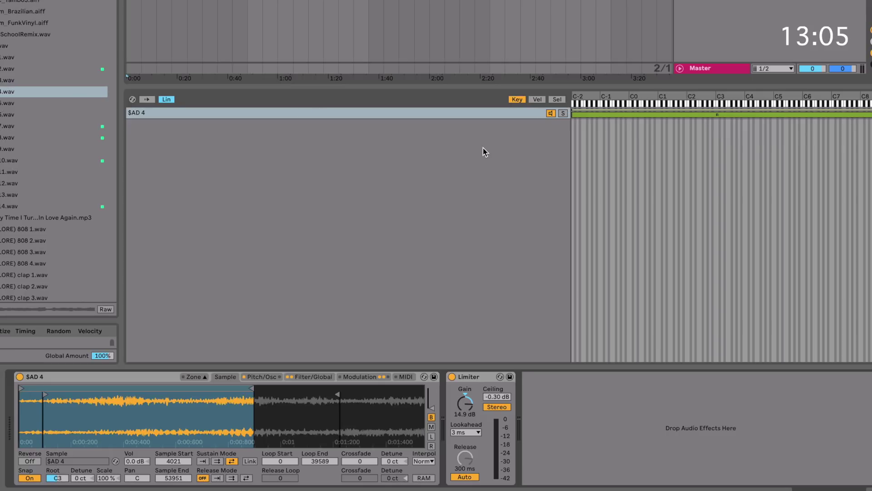
drag(63, 103, 339, 189)
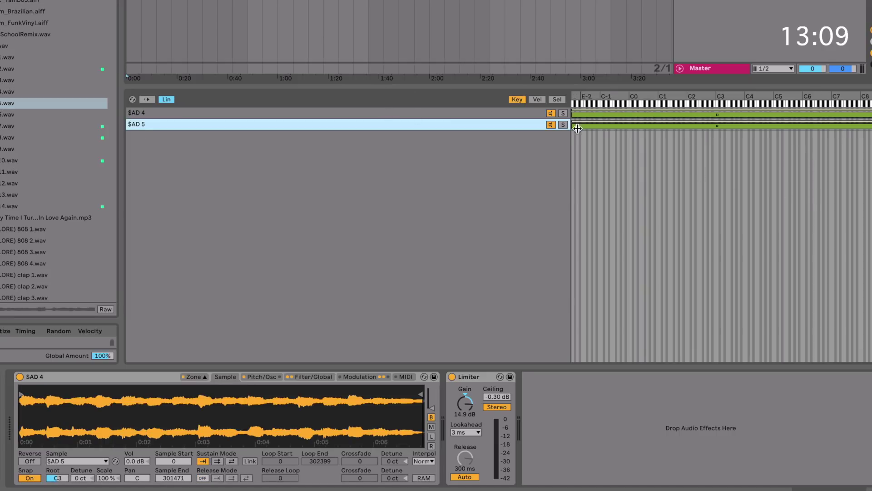
Raise $AD 5's lowest key to about C2 so $AD 4 keeps the keys below
mouse_move(647, 126)
mouse_down()
mouse_move(680, 126)
mouse_move(657, 143)
mouse_move(680, 145)
mouse_up()
click(276, 375)
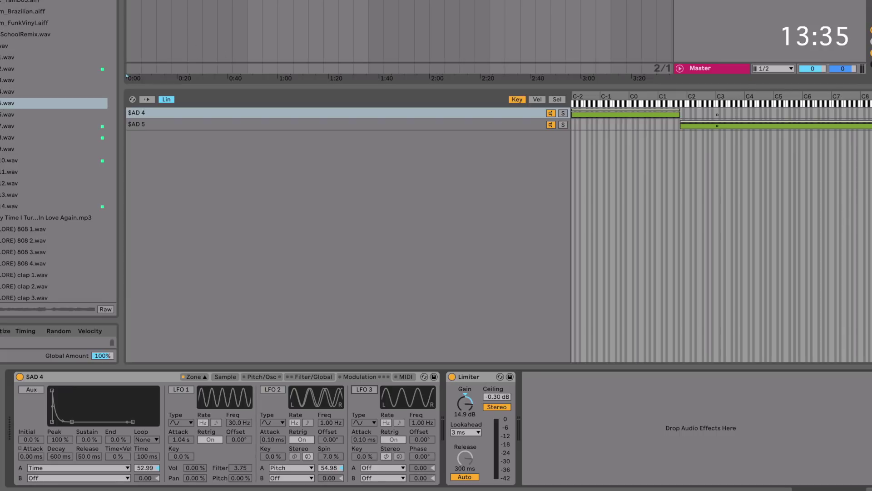
Search the browser for 'grand' and add Grand Piano-A#1 through D#3, fourteen samples, as zones
key(ctrl+f)
text(grand)
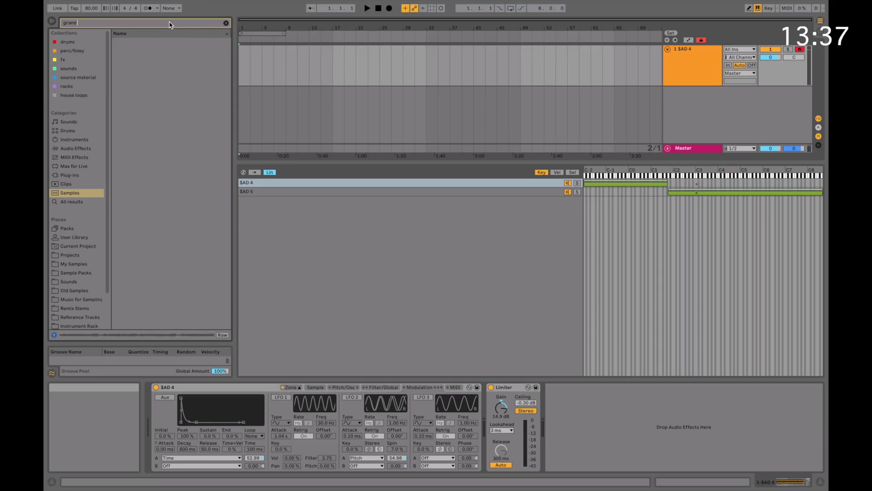
click(163, 122)
click(163, 157)
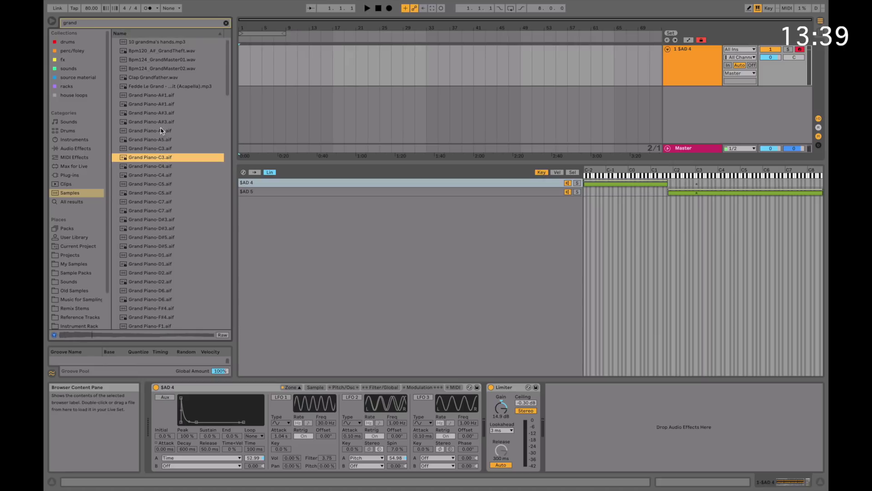
click(168, 104)
shift+click(162, 219)
drag(161, 203, 320, 248)
Delete the $AD 4 and $AD 5 zones and distribute the fourteen piano zones' ranges equally
click(255, 184)
shift+click(255, 193)
key(Delete)
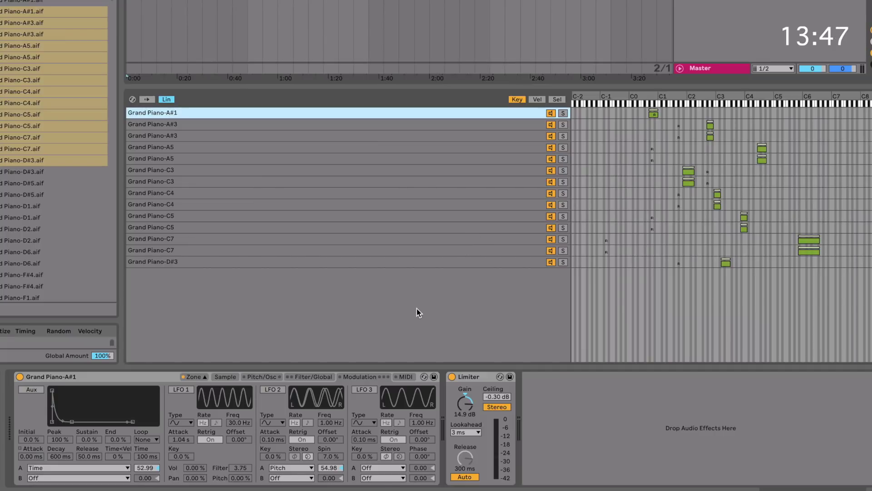
shift+click(337, 263)
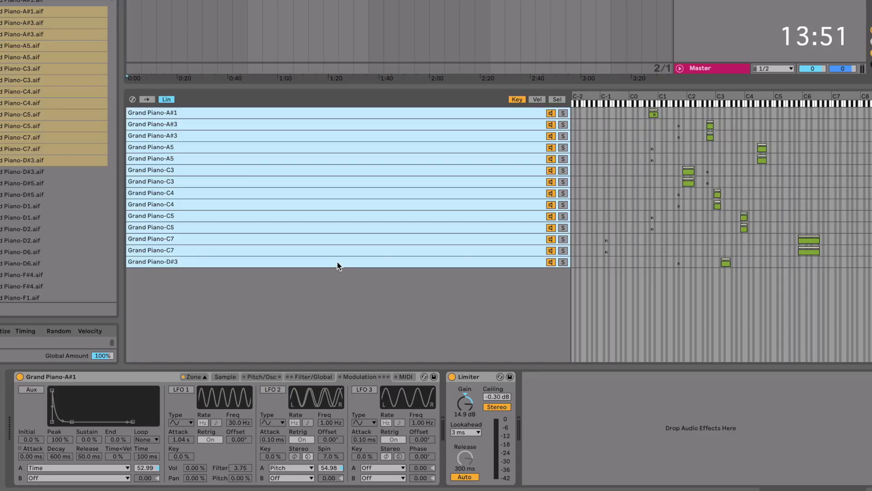
right_click(337, 262)
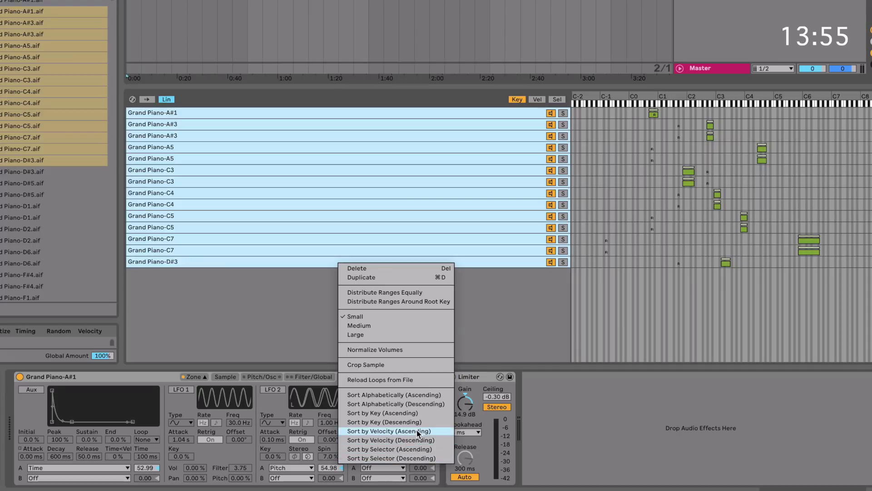
click(403, 293)
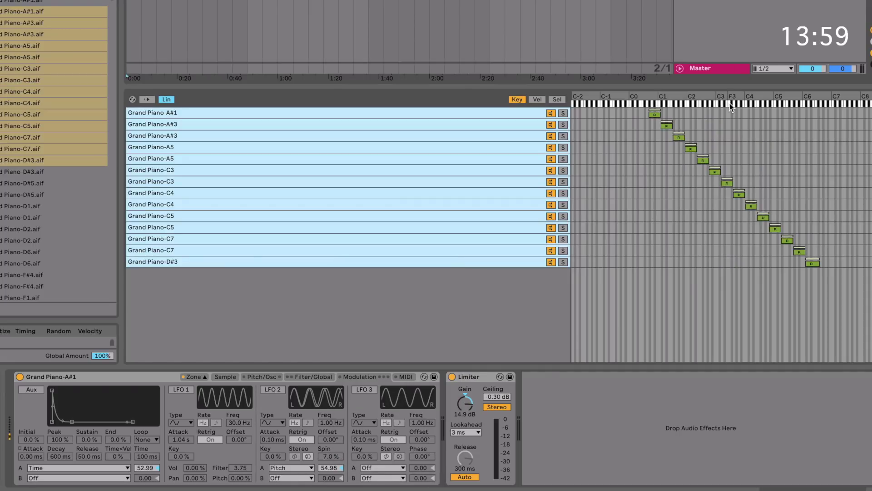
click(295, 216)
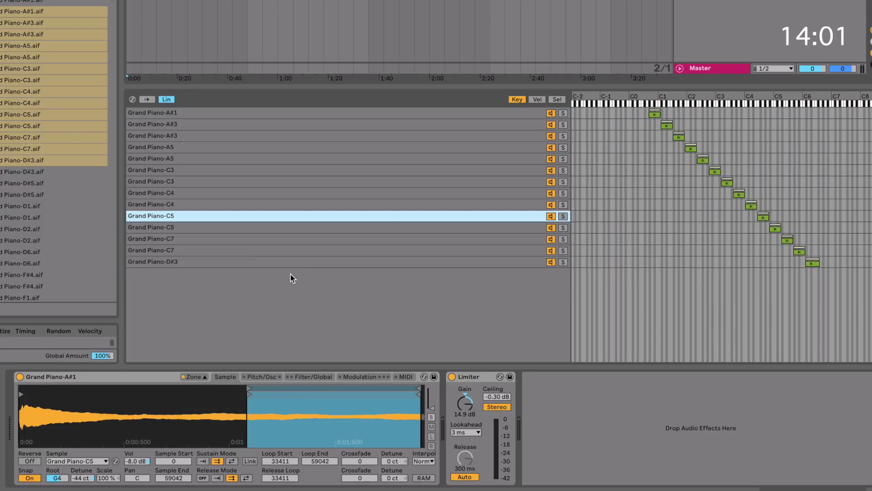
click(531, 98)
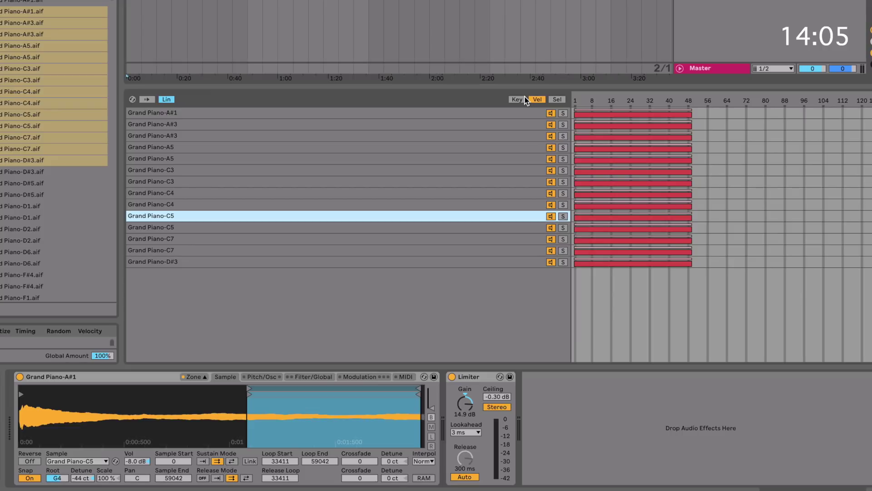
click(553, 99)
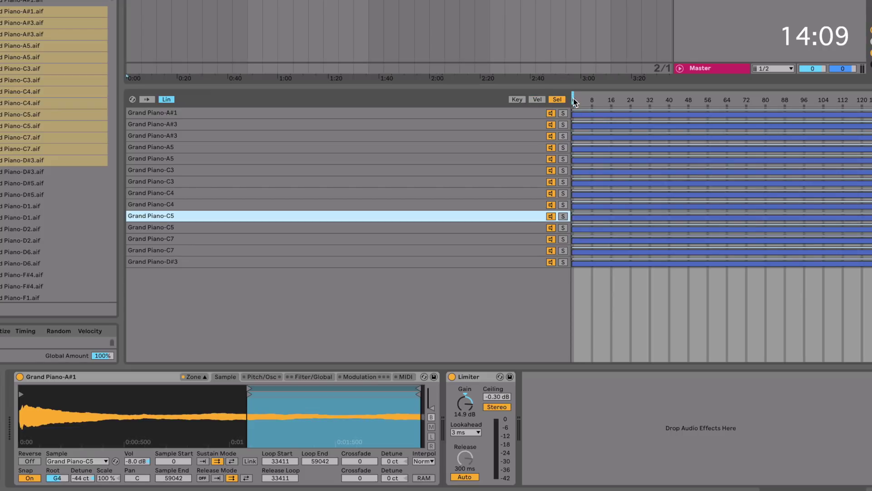
right_click(573, 98)
key(Escape)
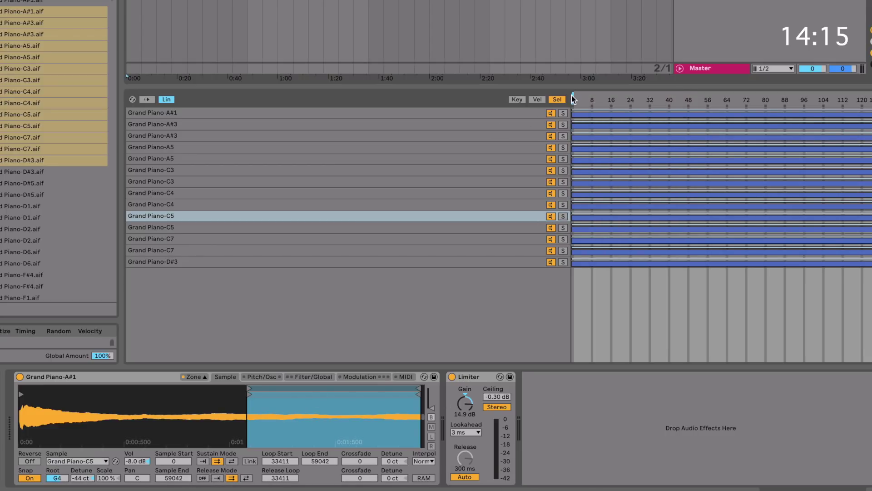
mouse_move(573, 99)
mouse_down()
mouse_move(771, 99)
mouse_move(574, 96)
mouse_up()
click(171, 100)
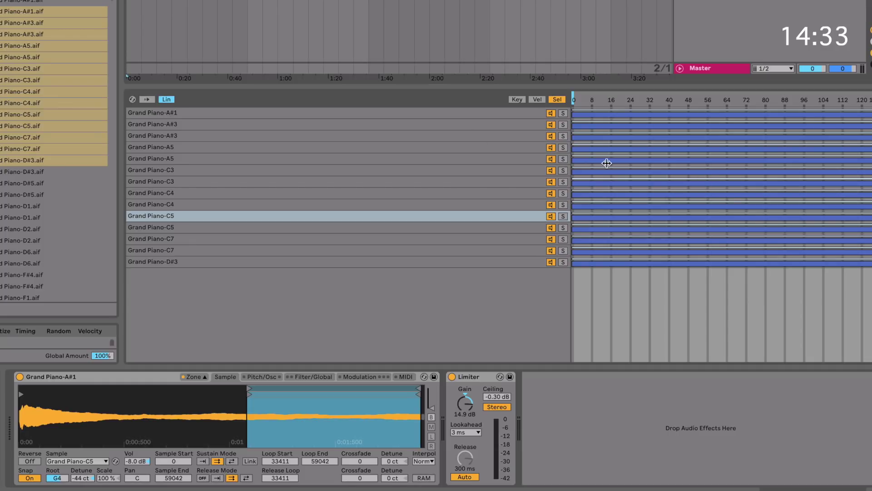
Add a slight velocity fade to the top edge of the Grand Piano-A#1 velocity range
click(536, 100)
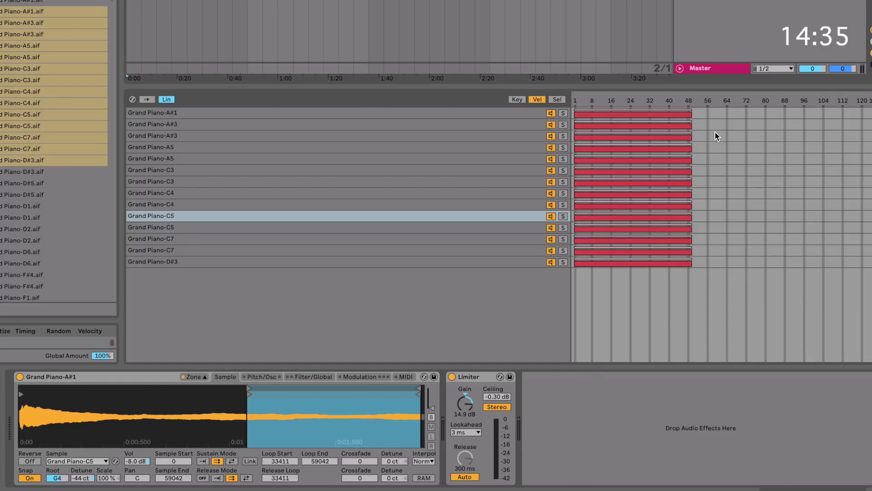
drag(691, 111, 715, 120)
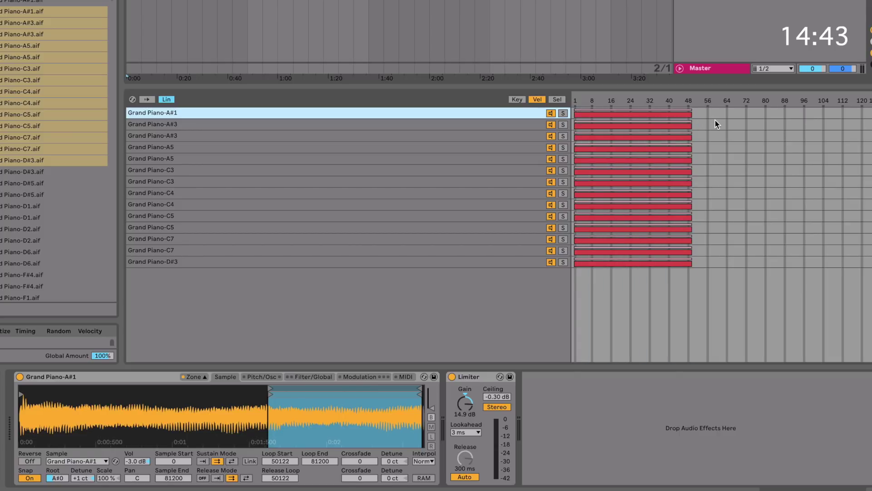
click(517, 99)
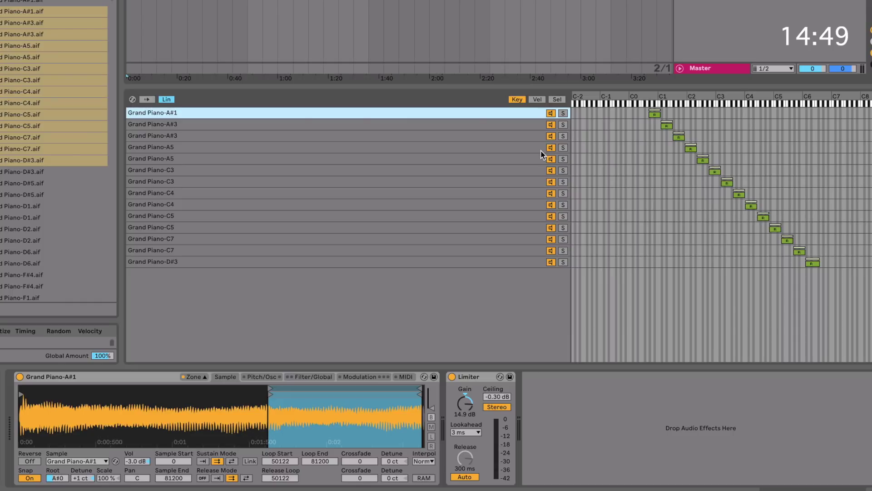
Enable zone auto-select and inspect the C3, A5, A#3, both C7 and C4 zones in turn
click(151, 100)
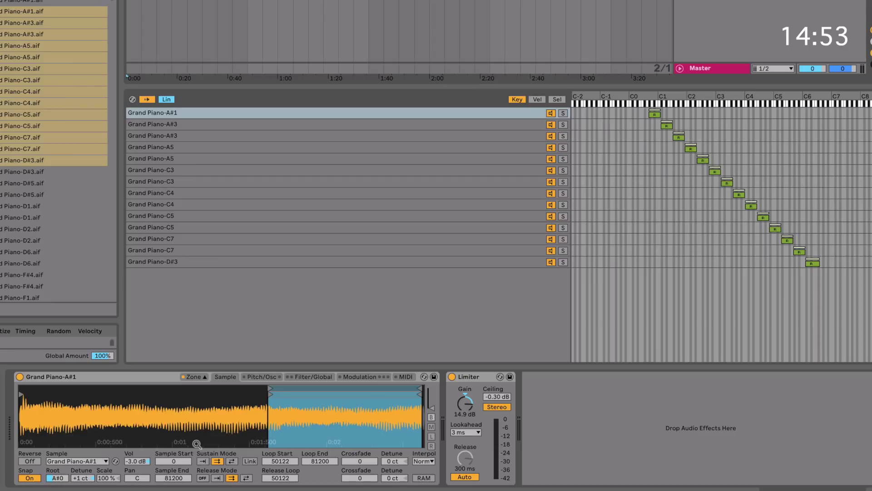
click(224, 182)
click(213, 159)
click(194, 135)
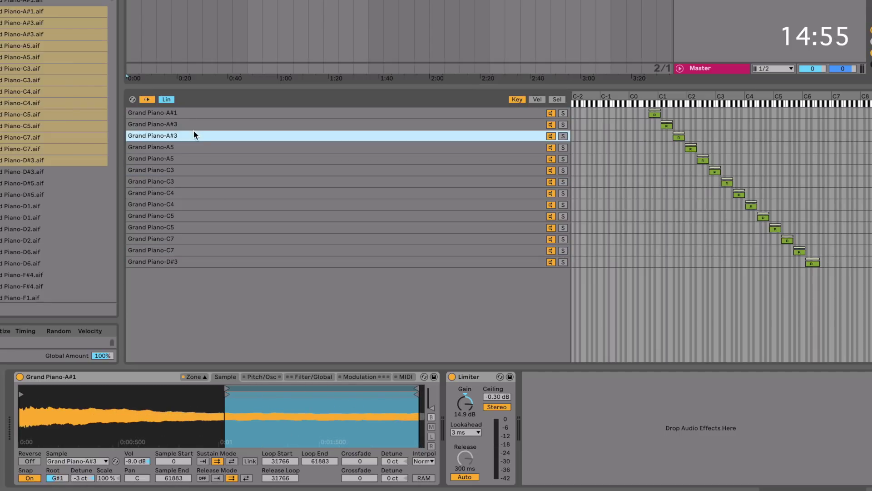
click(206, 234)
click(208, 252)
click(207, 195)
click(202, 151)
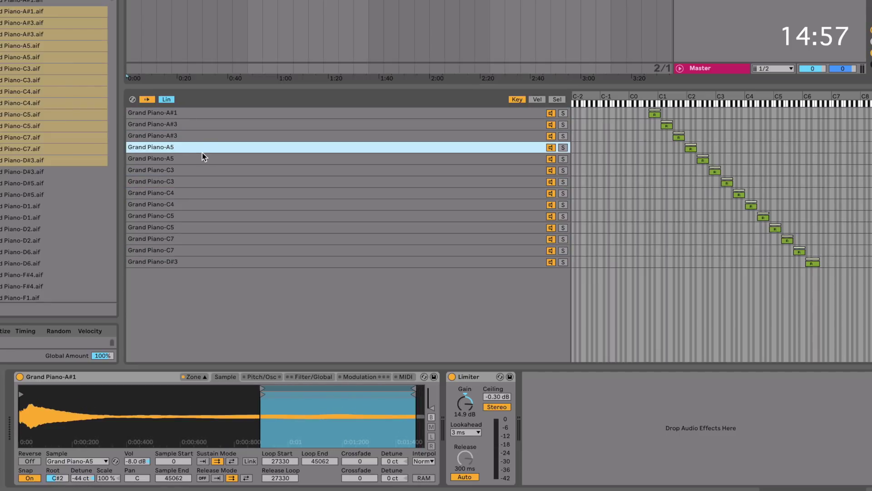
click(202, 126)
click(229, 182)
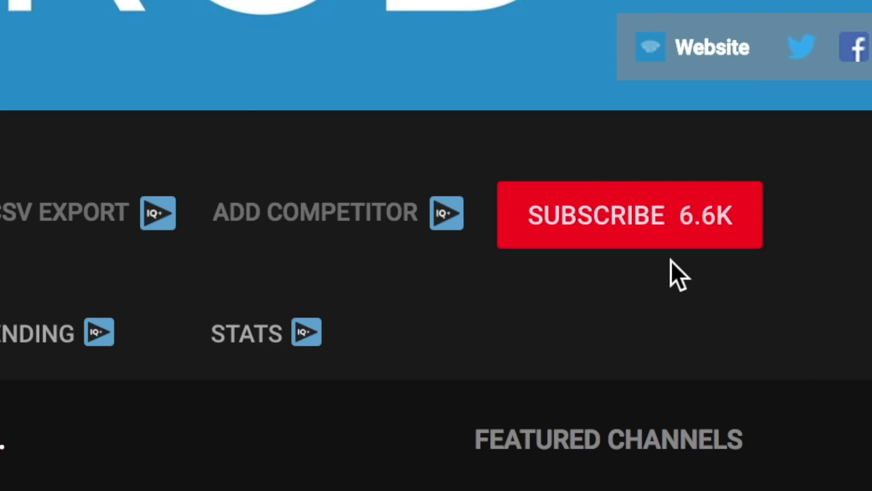
Subscribe on the channel page so the button reads Subscribed
click(635, 234)
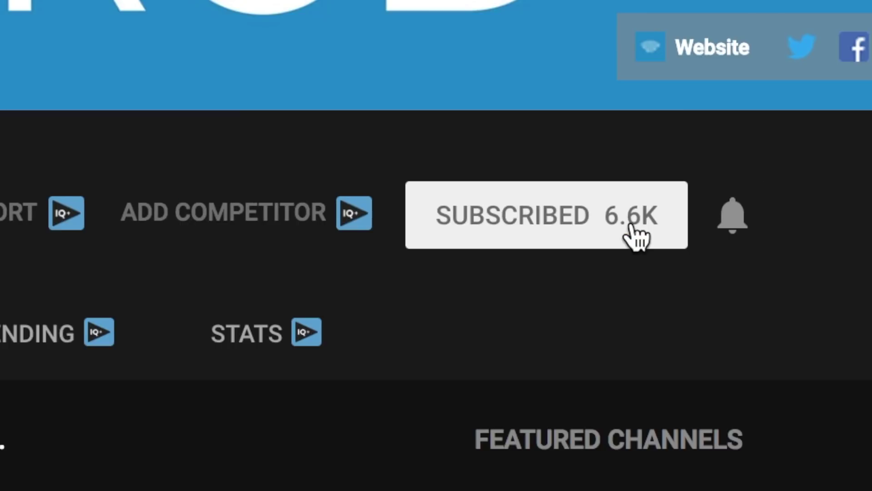